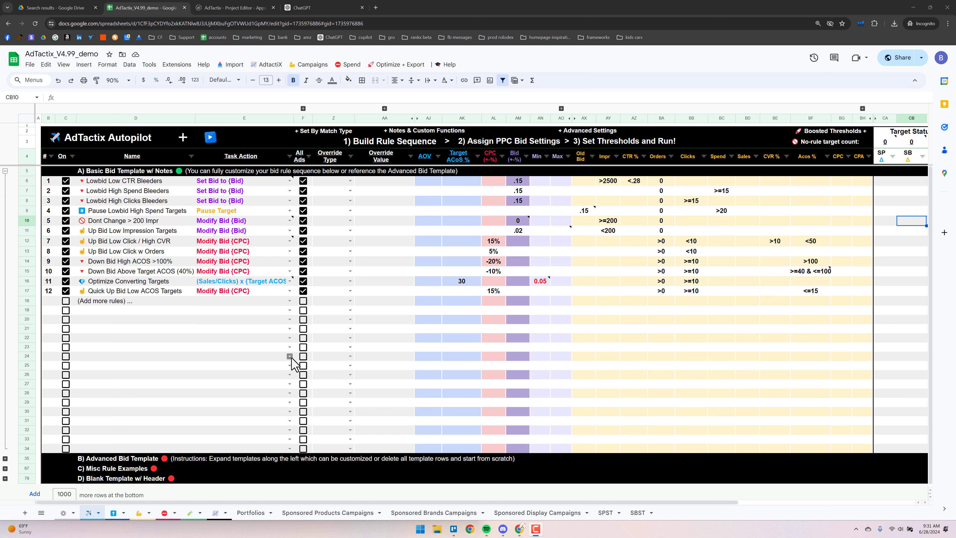
Compare the Bid Override Table and AdTactix Autopilot sheets, switching between them twice
{"action": "left_click", "coordinate": [120, 516]}
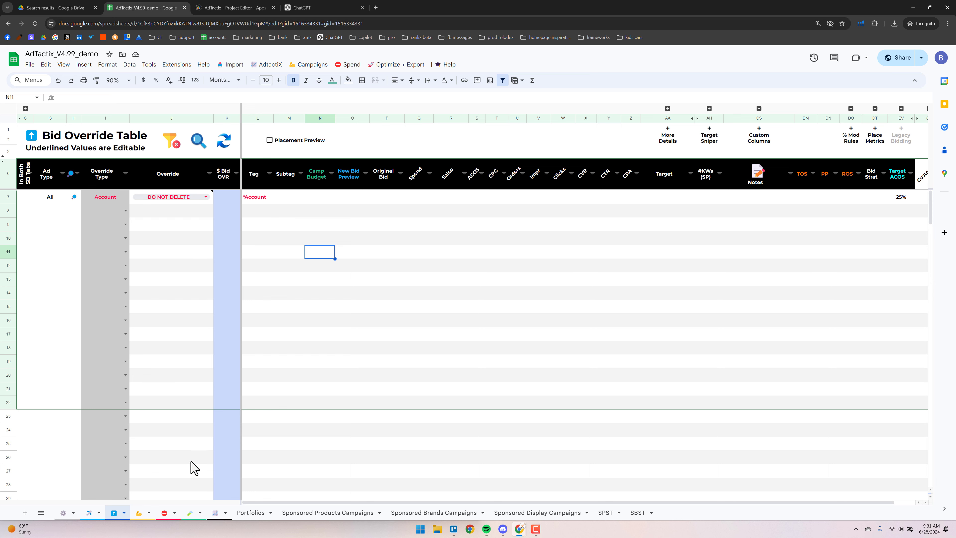
{"action": "left_click", "coordinate": [89, 512]}
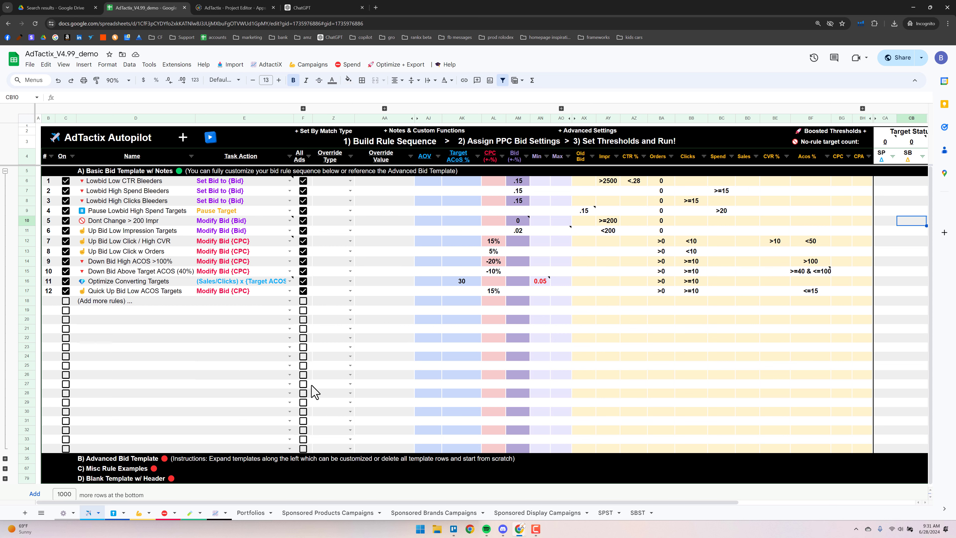
{"action": "left_click", "coordinate": [113, 512]}
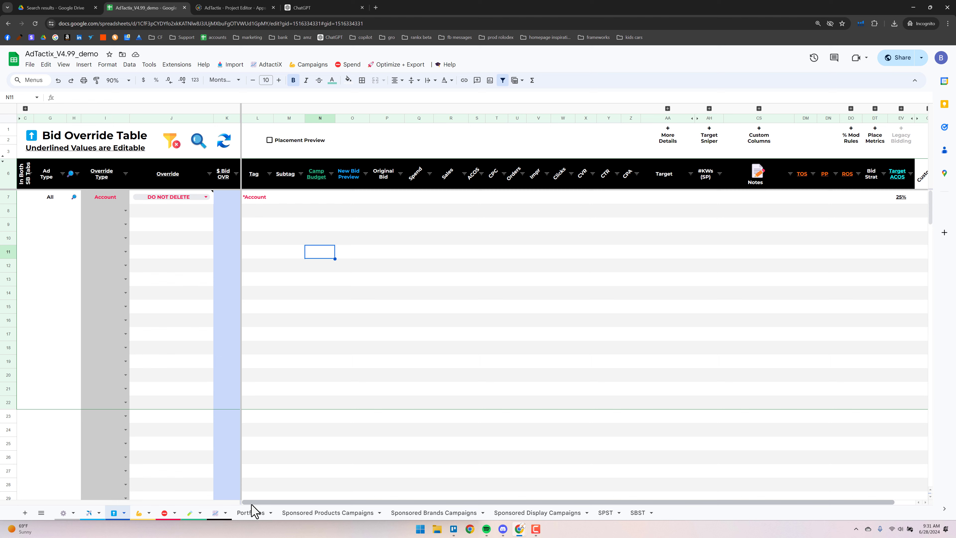
{"action": "left_click", "coordinate": [90, 514]}
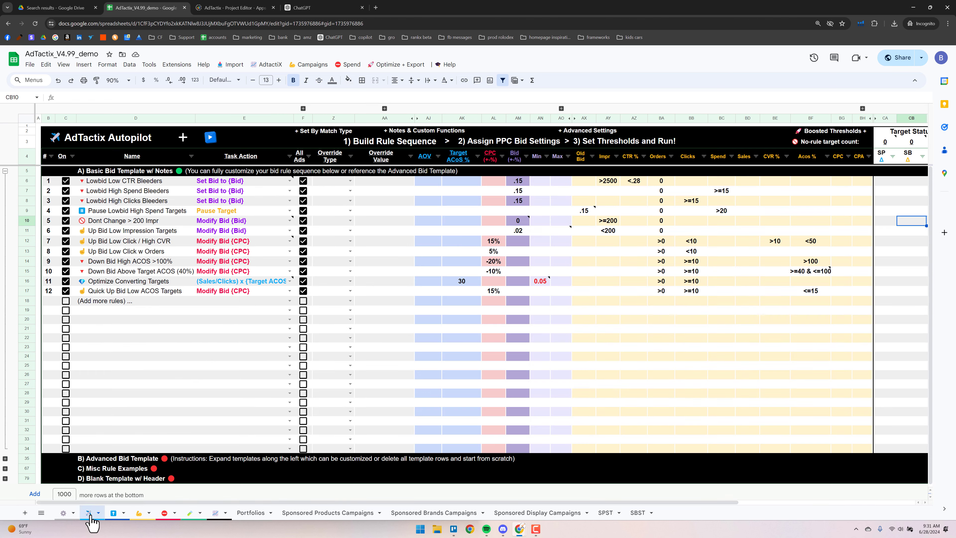
Inspect the New Bid column on Sponsored Products Campaigns against the Bid Override Table
{"action": "left_click", "coordinate": [334, 514]}
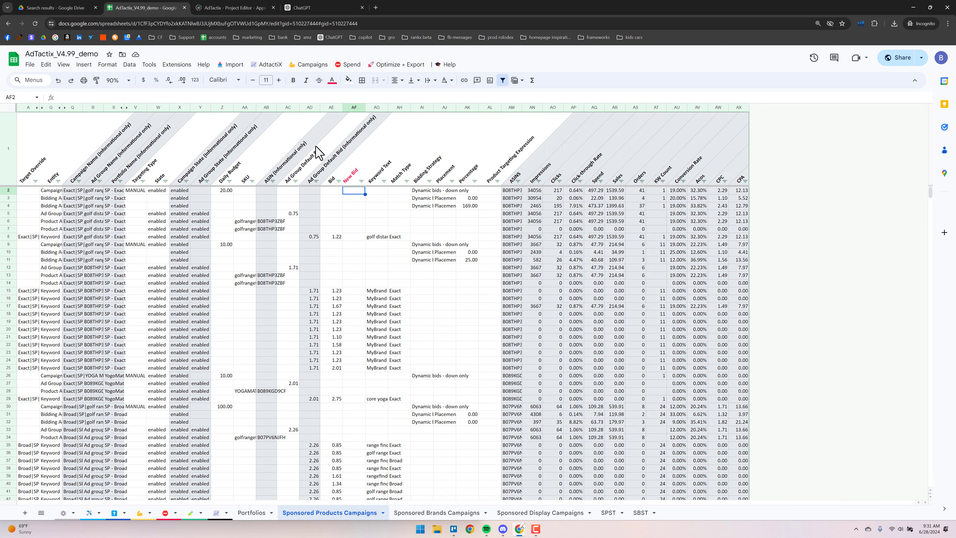
{"action": "left_click", "coordinate": [354, 108]}
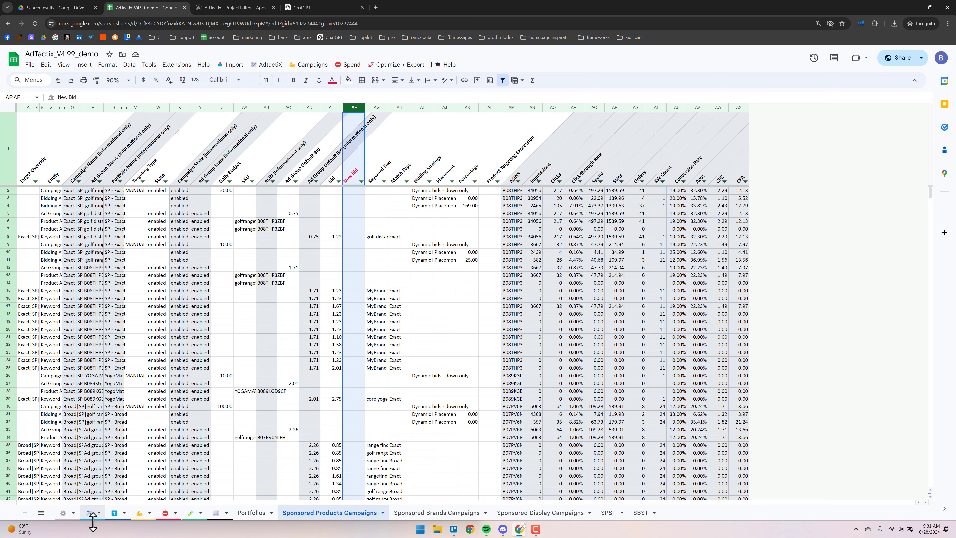
{"action": "left_click", "coordinate": [114, 513]}
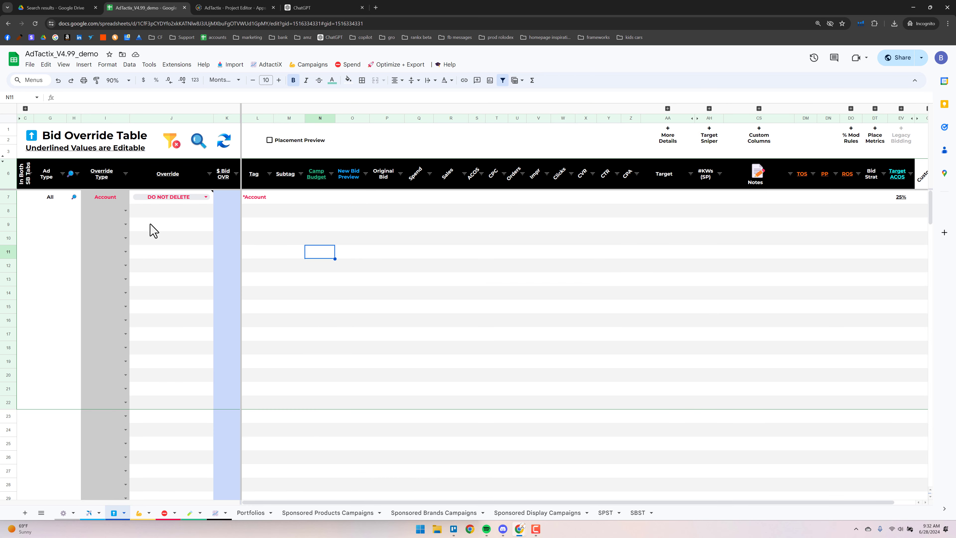
{"action": "left_click", "coordinate": [359, 513]}
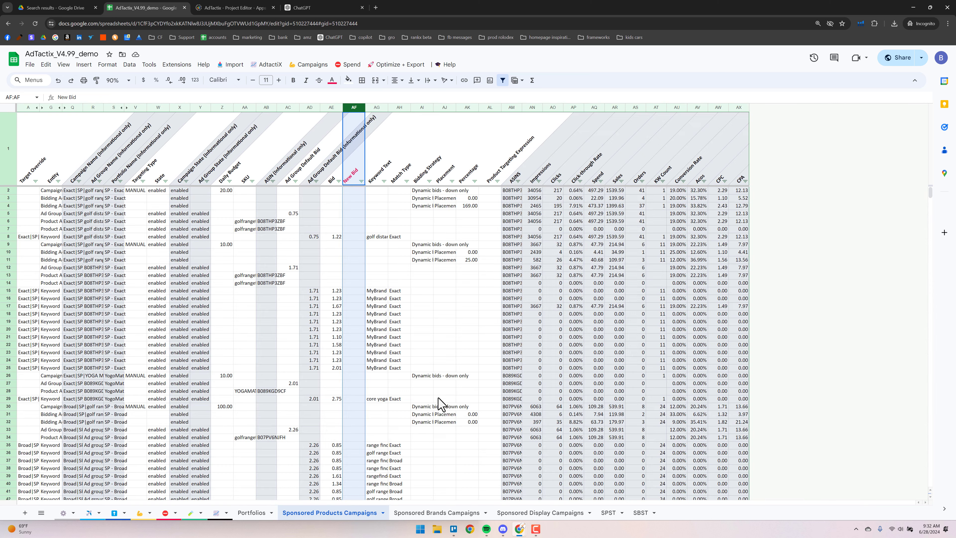
Filter the bulk sheet to enabled rows and copy Target Override entries A8:A47
{"action": "left_click", "coordinate": [392, 65]}
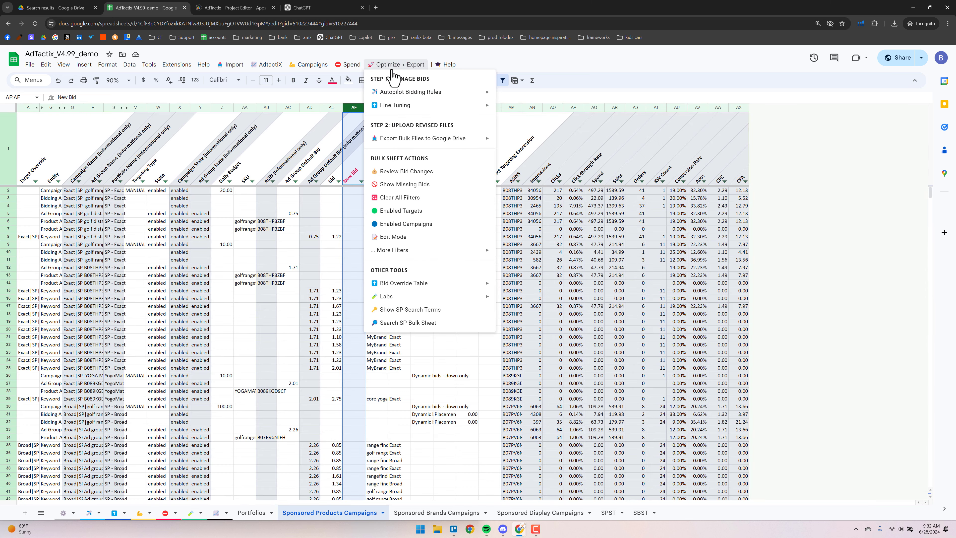
{"action": "left_click", "coordinate": [392, 211]}
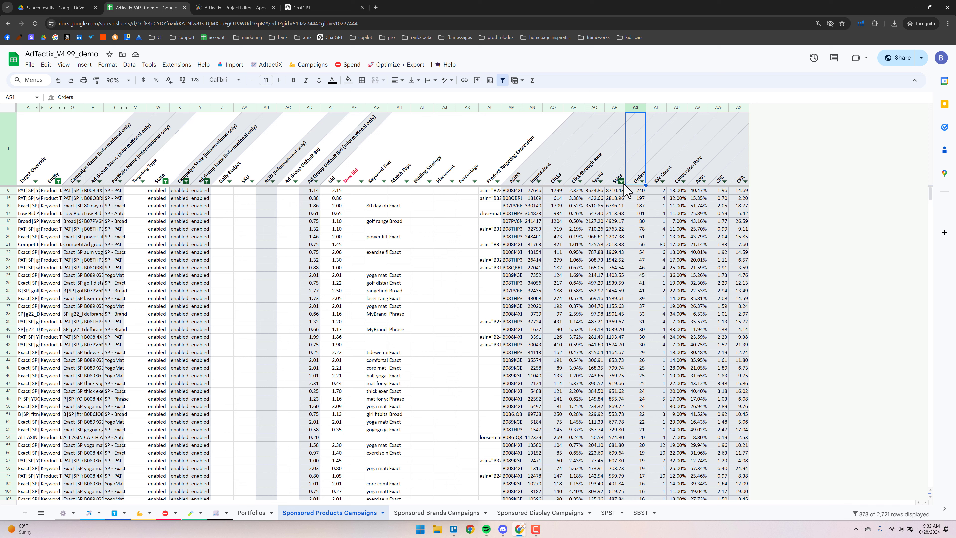
{"action": "left_click", "coordinate": [24, 190]}
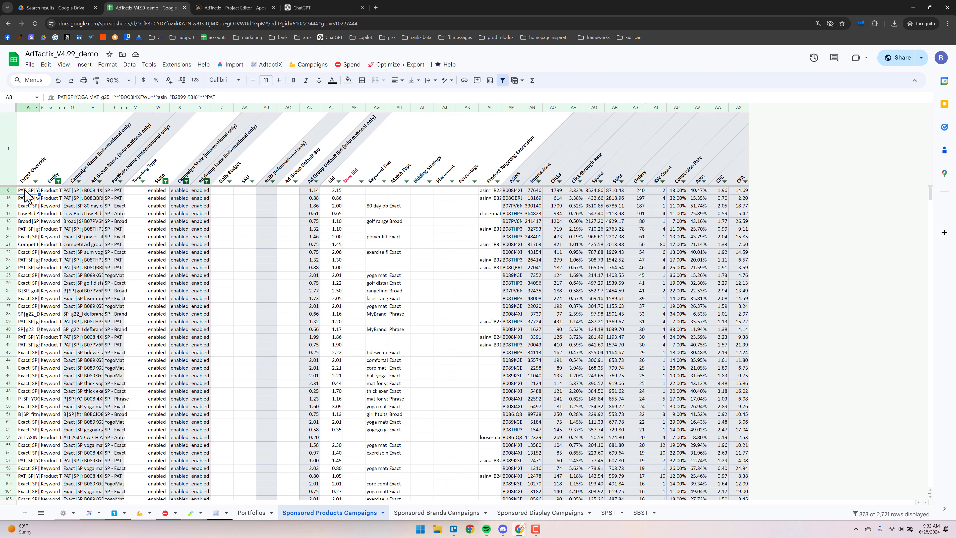
{"action": "left_click", "coordinate": [27, 383], "text": "shift"}
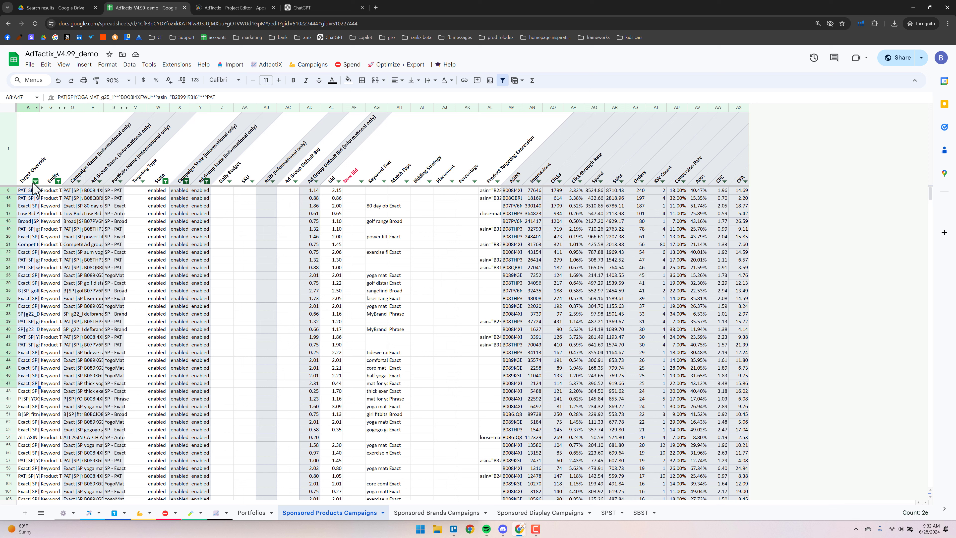
{"action": "key", "text": "ctrl+c"}
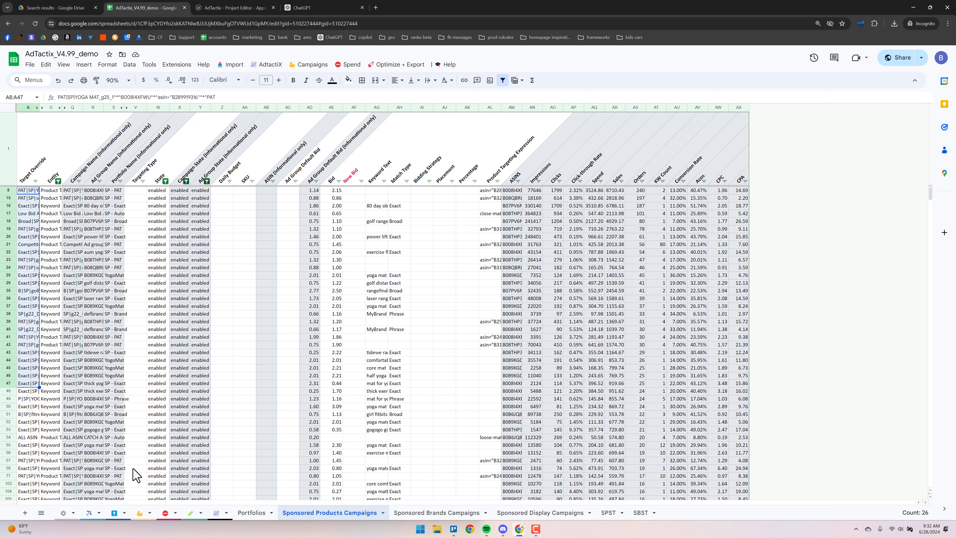
Paste the copied targets into the Bid Override Table's Override column at J8
{"action": "left_click", "coordinate": [115, 513]}
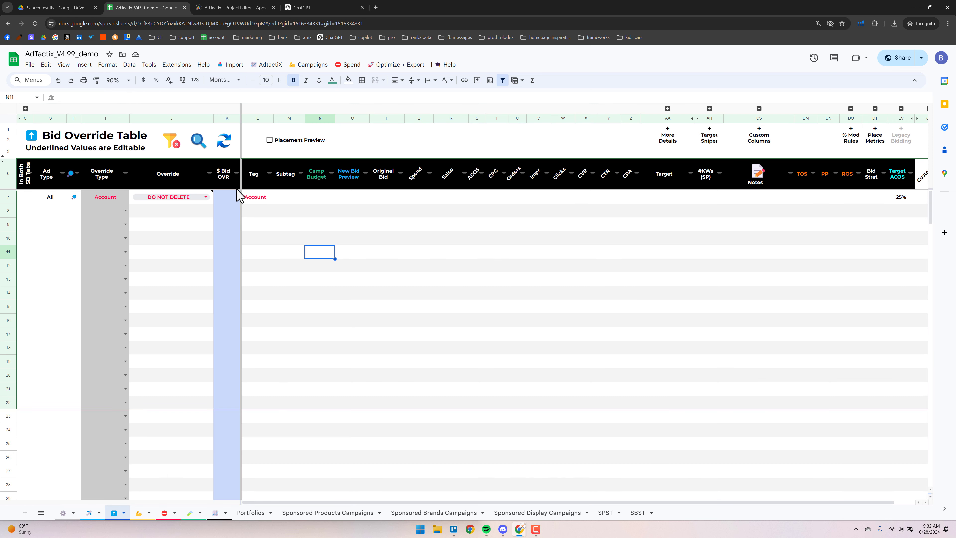
{"action": "left_click", "coordinate": [186, 217]}
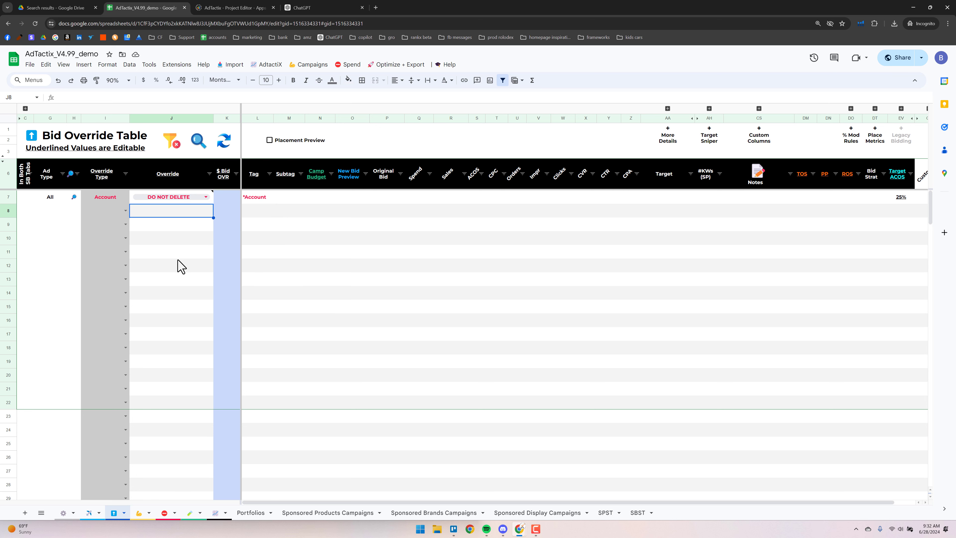
{"action": "key", "text": "ctrl+v"}
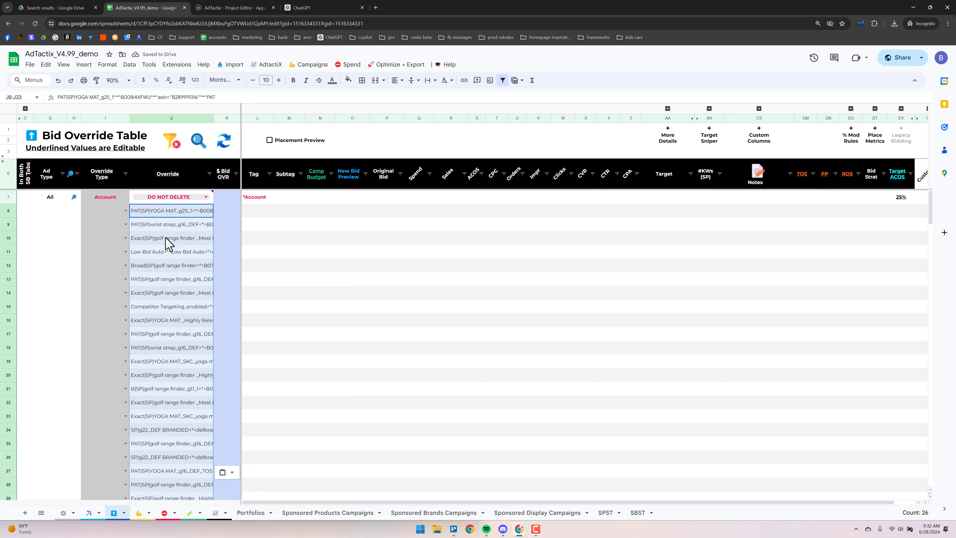
Set Override Type to Target in row 8 and fill it down all pasted rows
{"action": "left_click", "coordinate": [126, 211]}
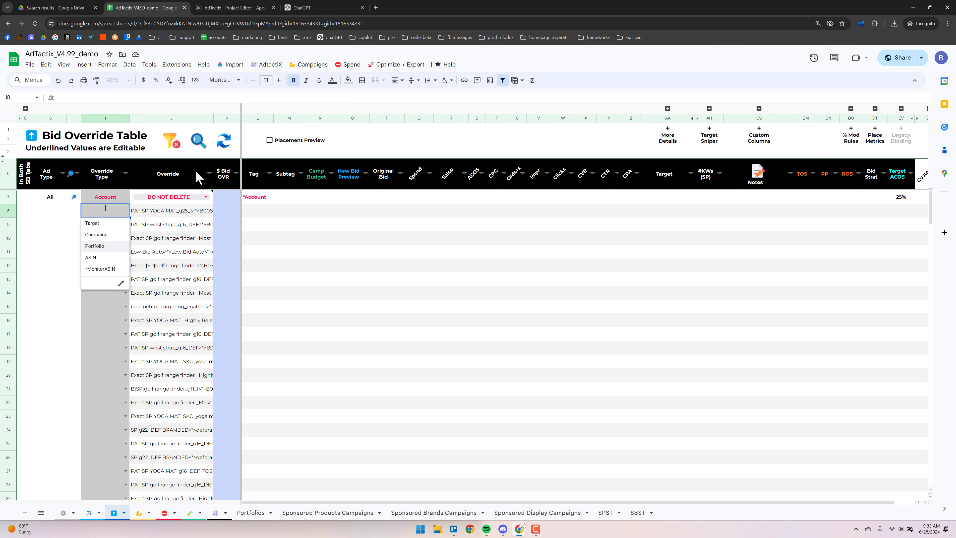
{"action": "mouse_move", "coordinate": [198, 177]}
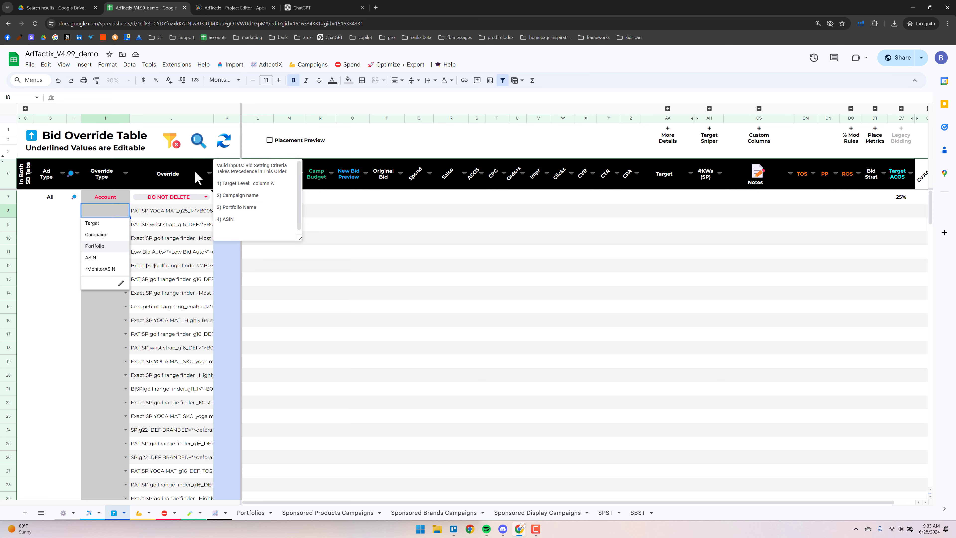
{"action": "left_click", "coordinate": [105, 229]}
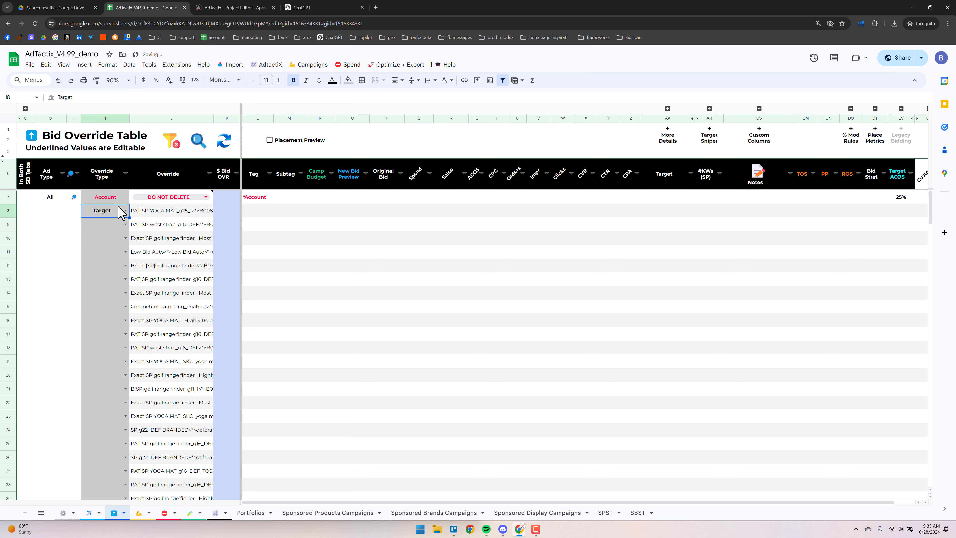
{"action": "double_click", "coordinate": [129, 217]}
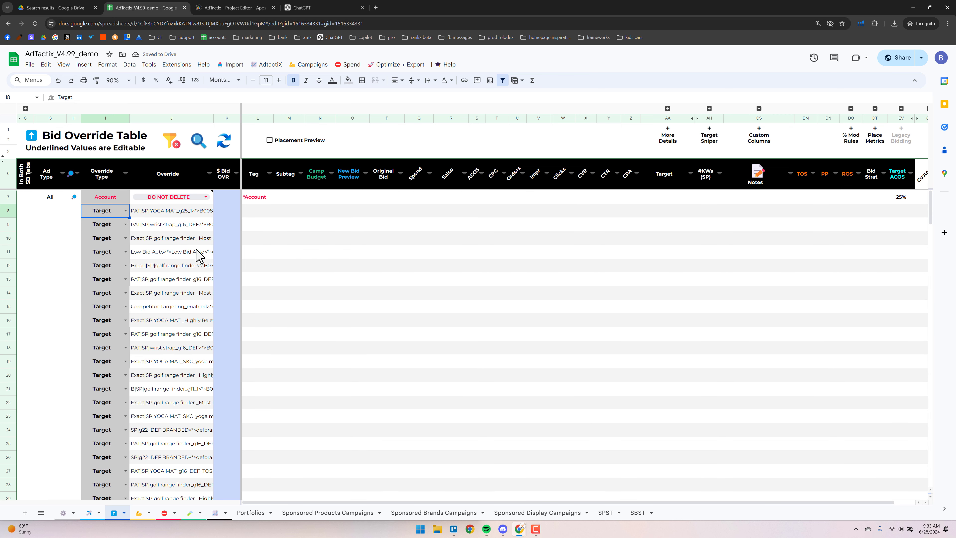
Refresh the table, then expand and collapse the TOS metrics and More Details column groups
{"action": "left_click", "coordinate": [226, 143]}
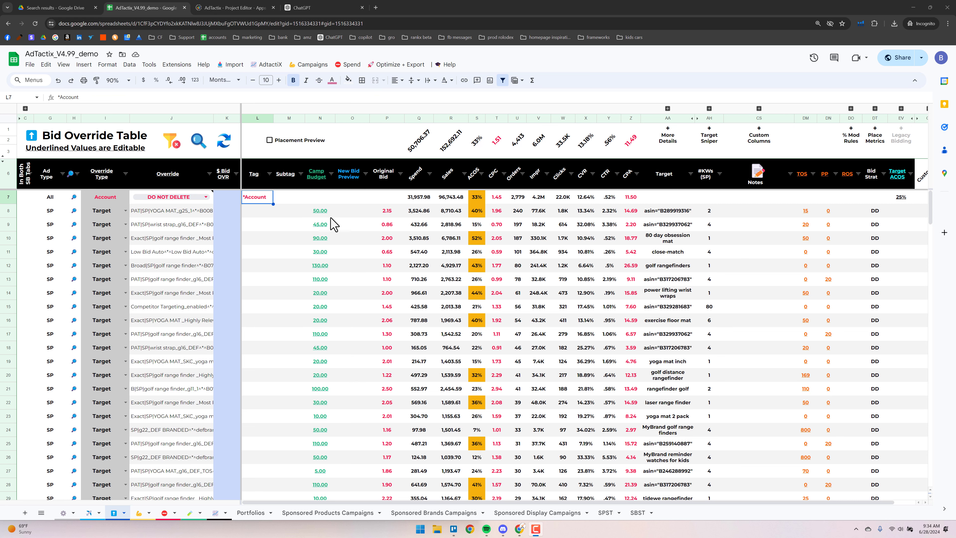
{"action": "scroll", "coordinate": [549, 503], "scroll_direction": "right", "scroll_amount": 1}
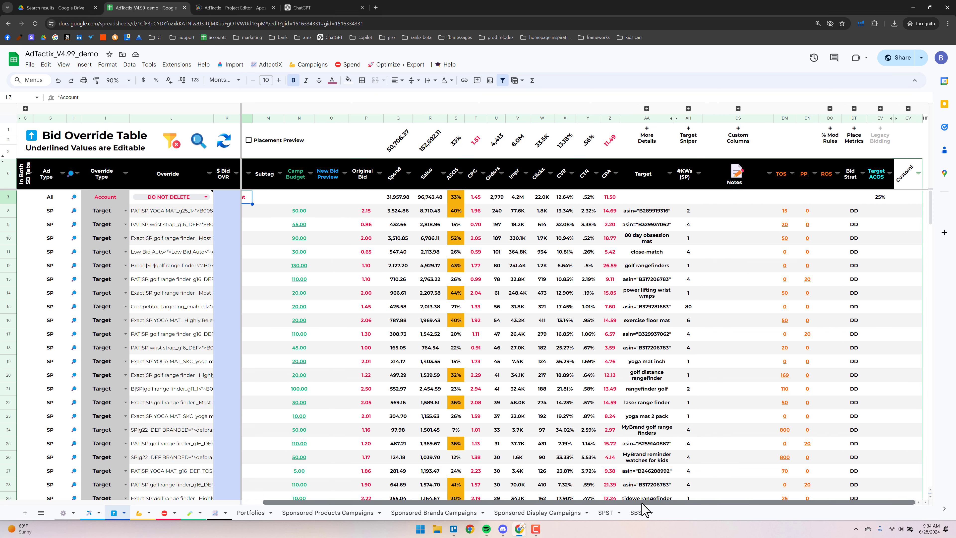
{"action": "left_click", "coordinate": [855, 109]}
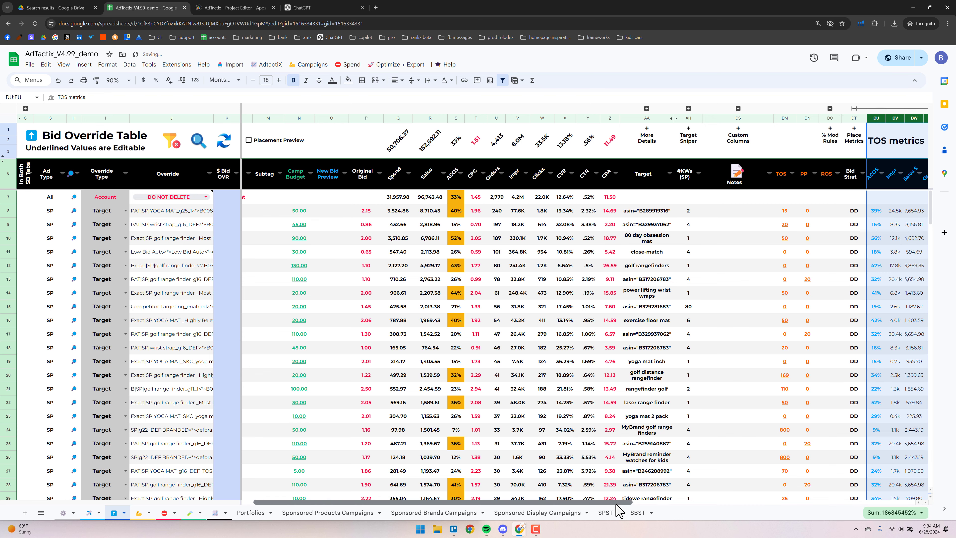
{"action": "left_click_drag", "start_coordinate": [618, 504], "coordinate": [800, 503]}
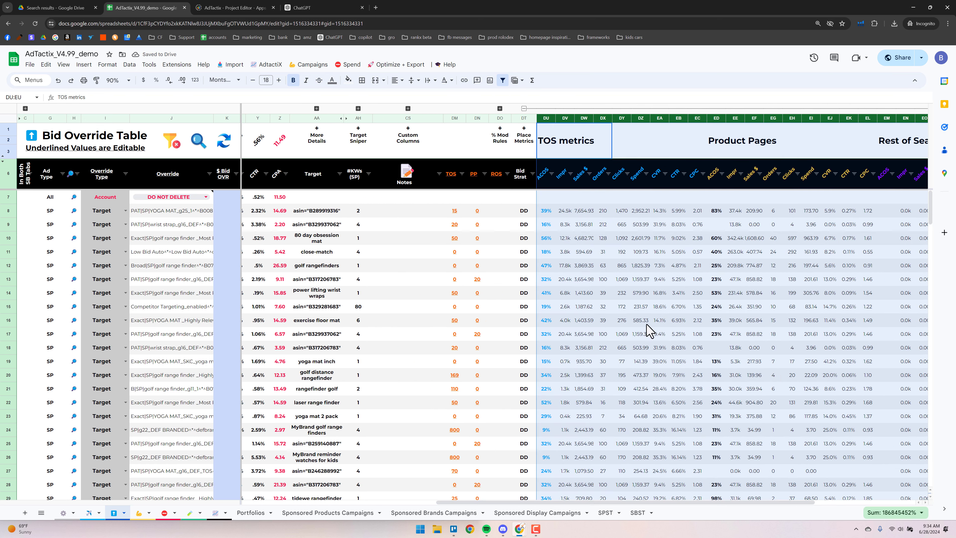
{"action": "left_click", "coordinate": [599, 109]}
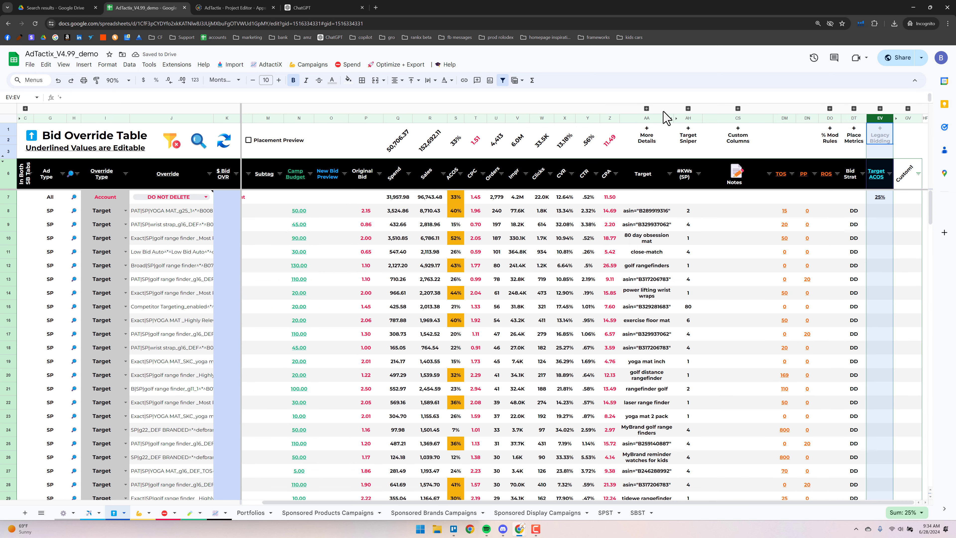
{"action": "left_click", "coordinate": [647, 108]}
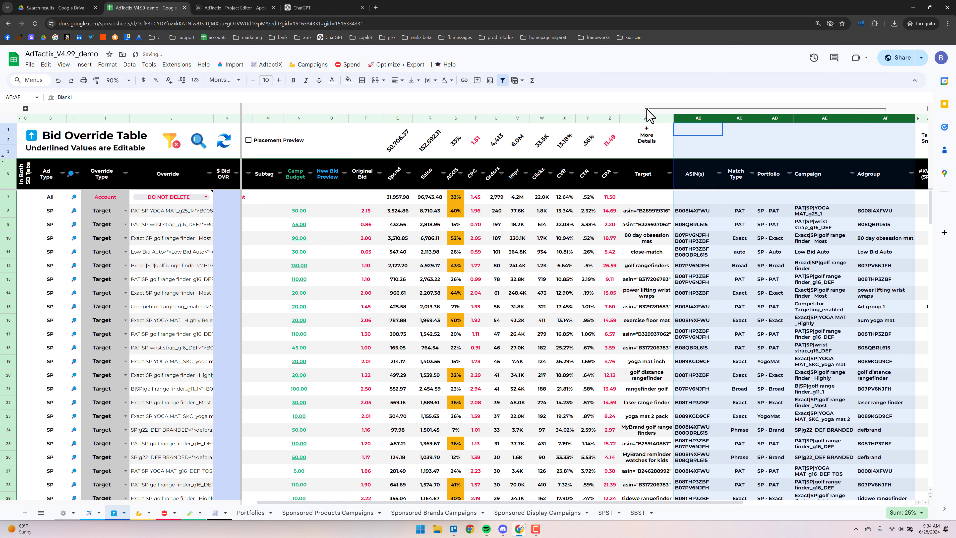
{"action": "left_click", "coordinate": [669, 110]}
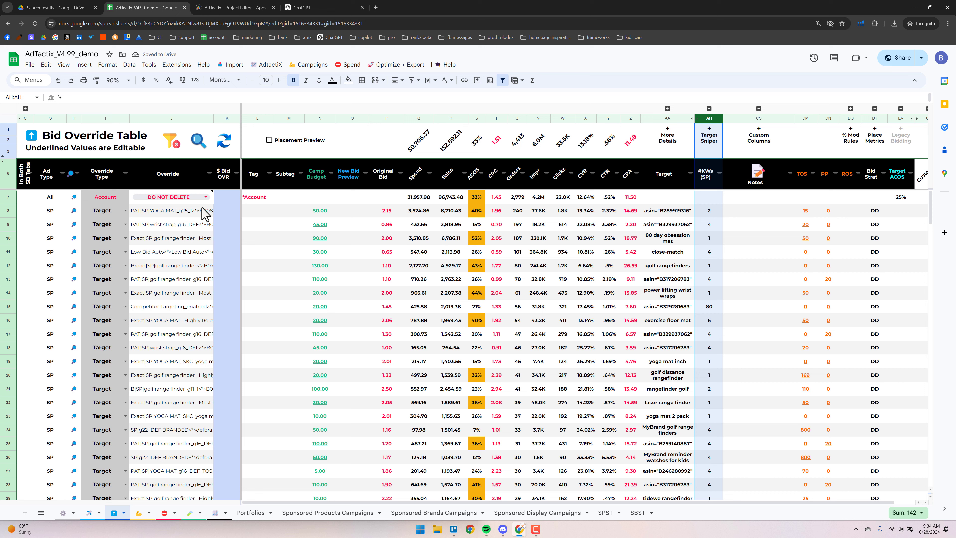
{"action": "left_click", "coordinate": [229, 213]}
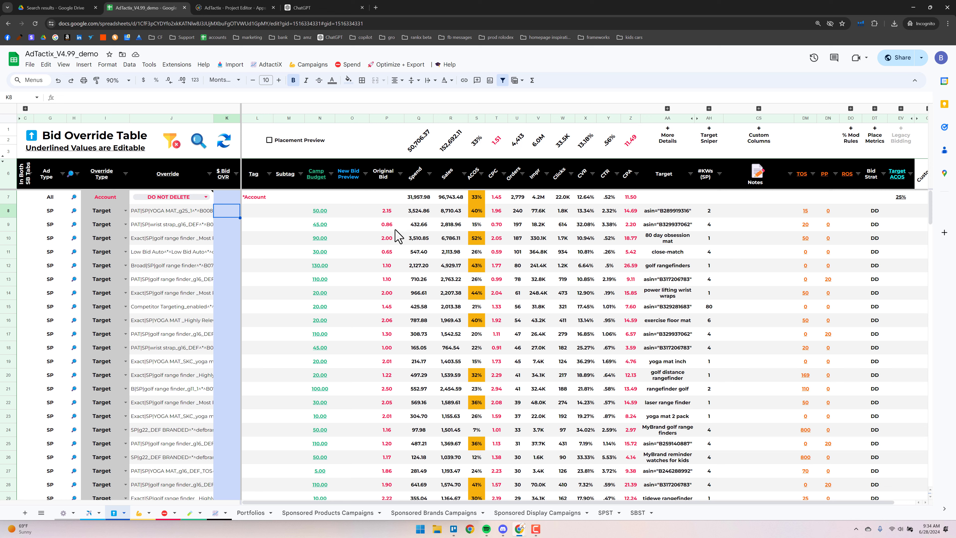
{"action": "left_click", "coordinate": [500, 212]}
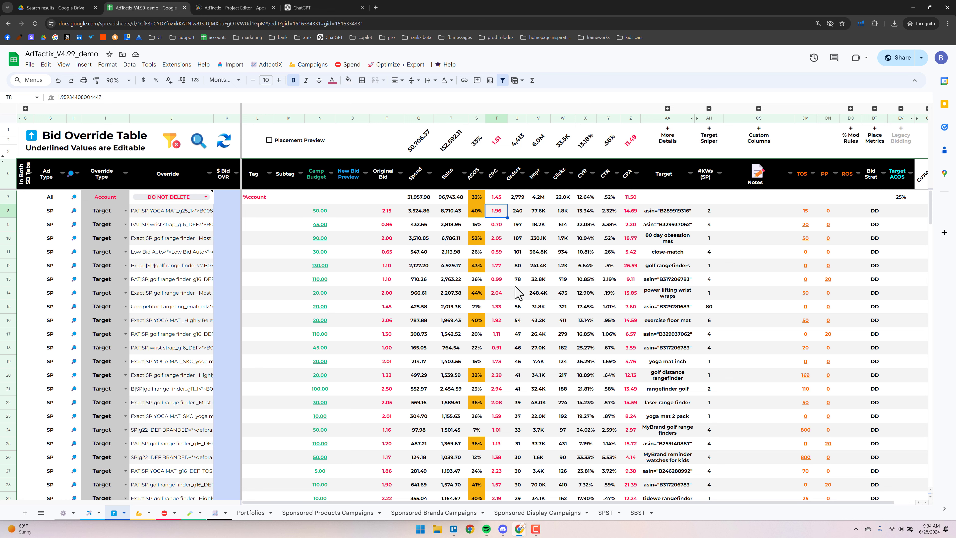
{"action": "scroll", "coordinate": [564, 505], "scroll_direction": "right", "scroll_amount": 1}
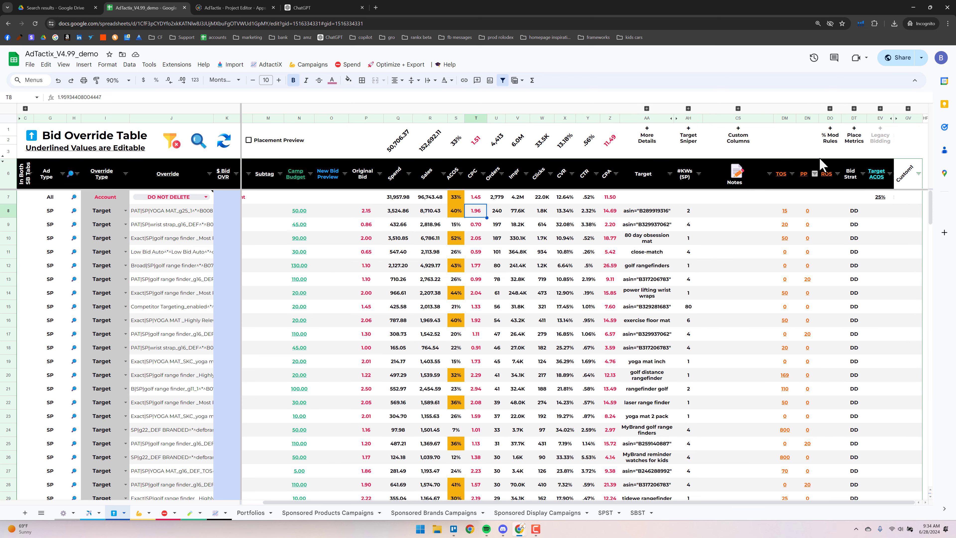
{"action": "left_click", "coordinate": [855, 109]}
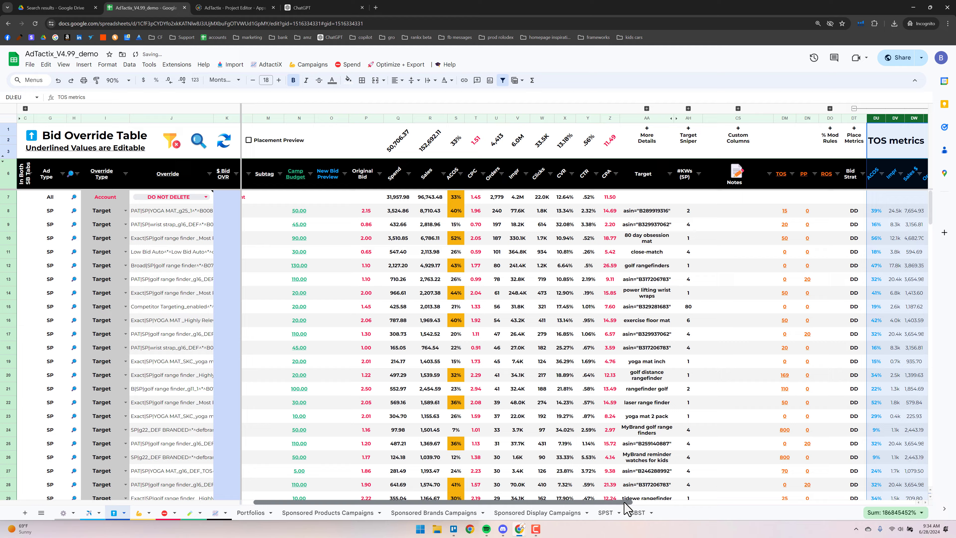
{"action": "left_click_drag", "start_coordinate": [625, 503], "coordinate": [768, 506]}
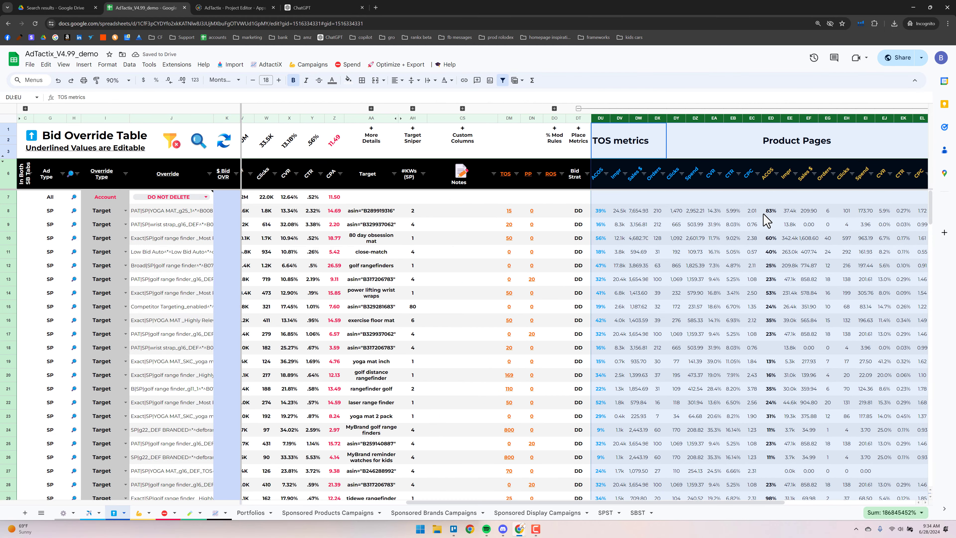
{"action": "left_click", "coordinate": [757, 211]}
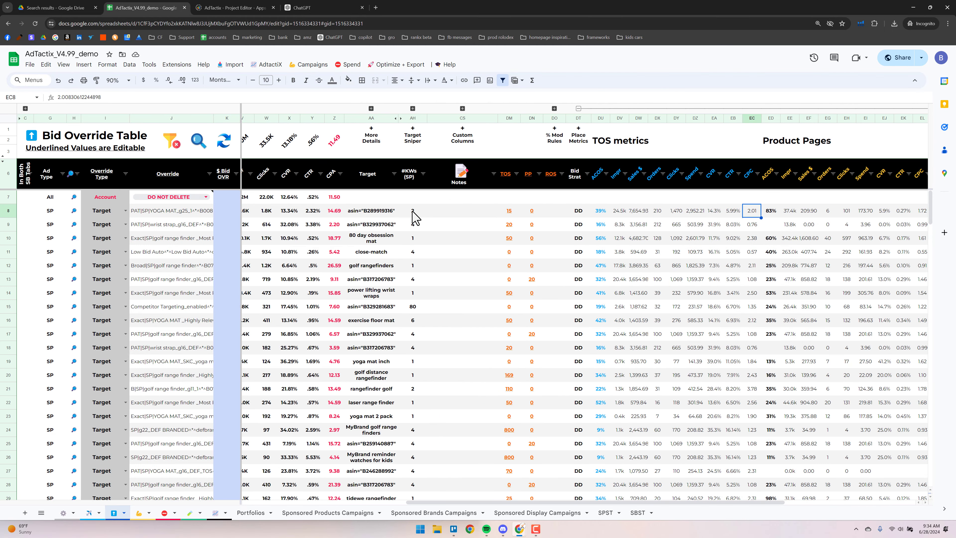
{"action": "left_click_drag", "start_coordinate": [413, 211], "coordinate": [417, 309]}
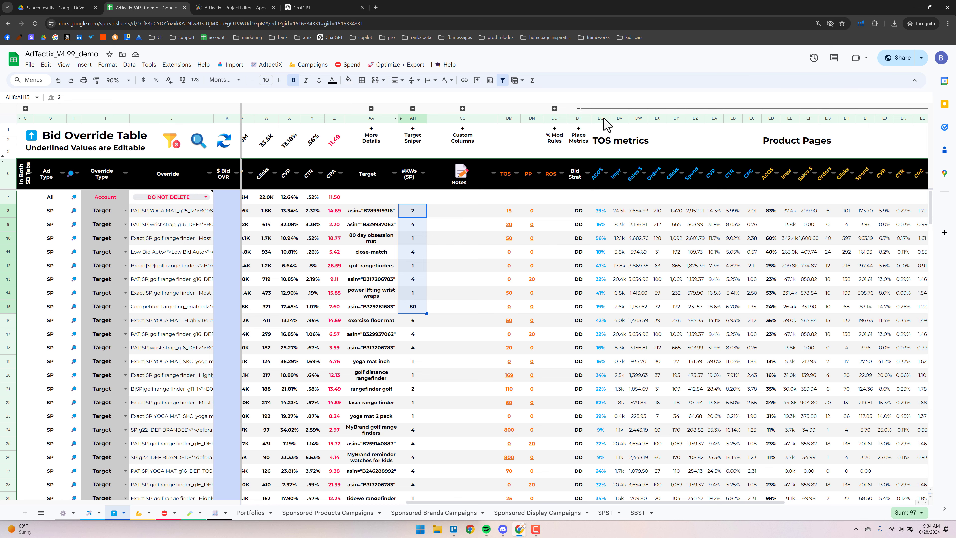
{"action": "left_click", "coordinate": [615, 109]}
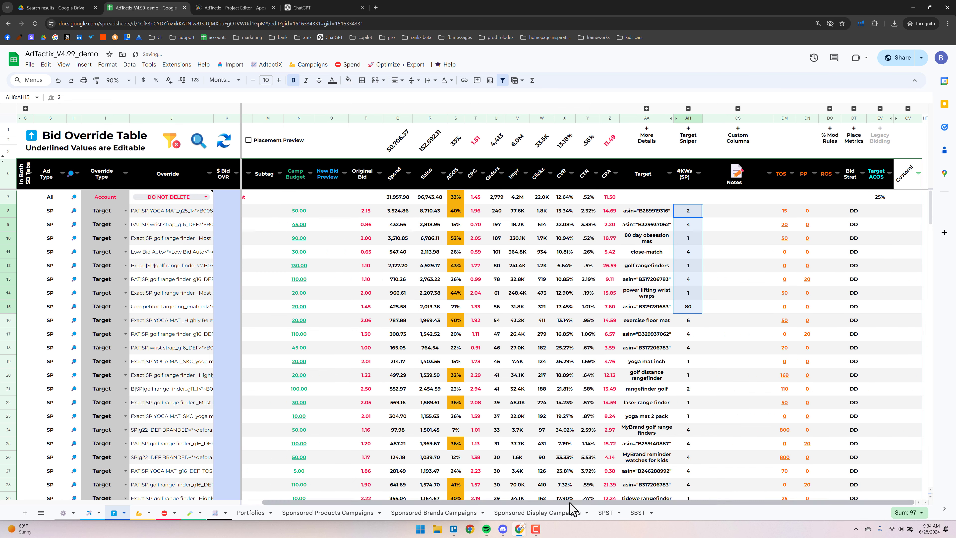
{"action": "left_click_drag", "start_coordinate": [570, 503], "coordinate": [489, 505]}
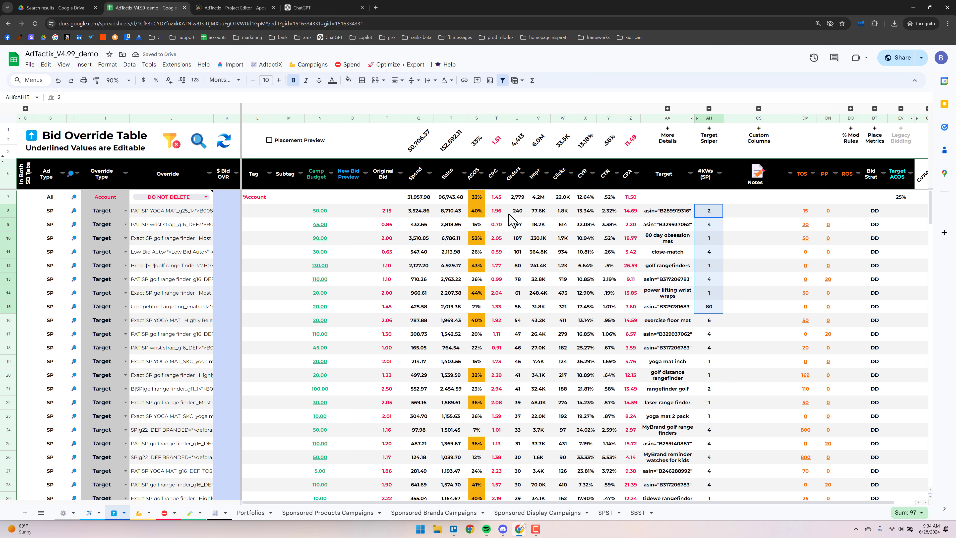
{"action": "left_click", "coordinate": [532, 213]}
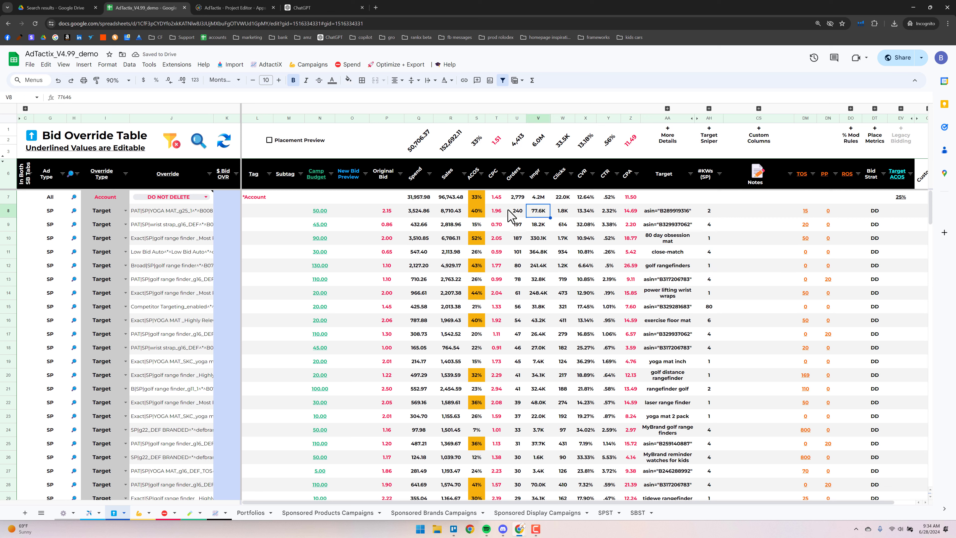
{"action": "left_click", "coordinate": [237, 213]}
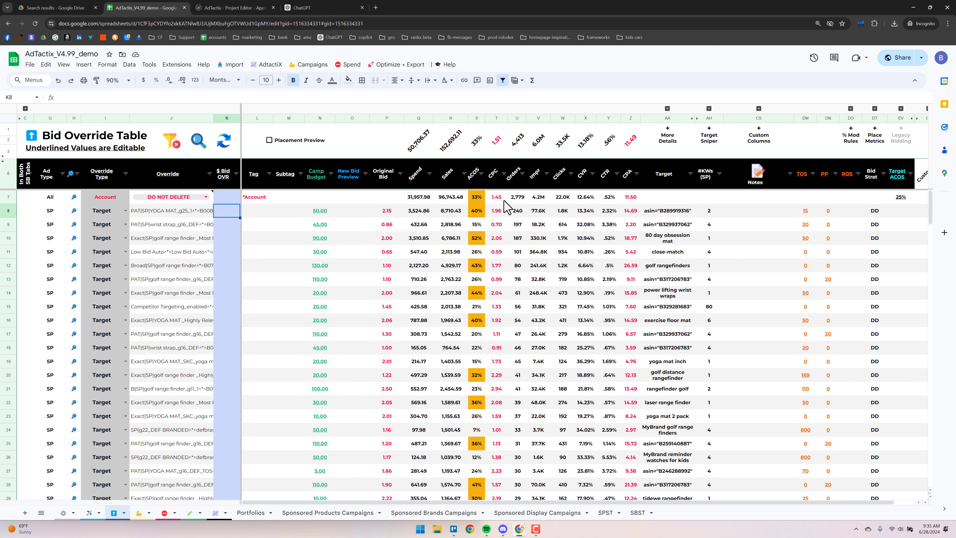
{"action": "left_click", "coordinate": [391, 216]}
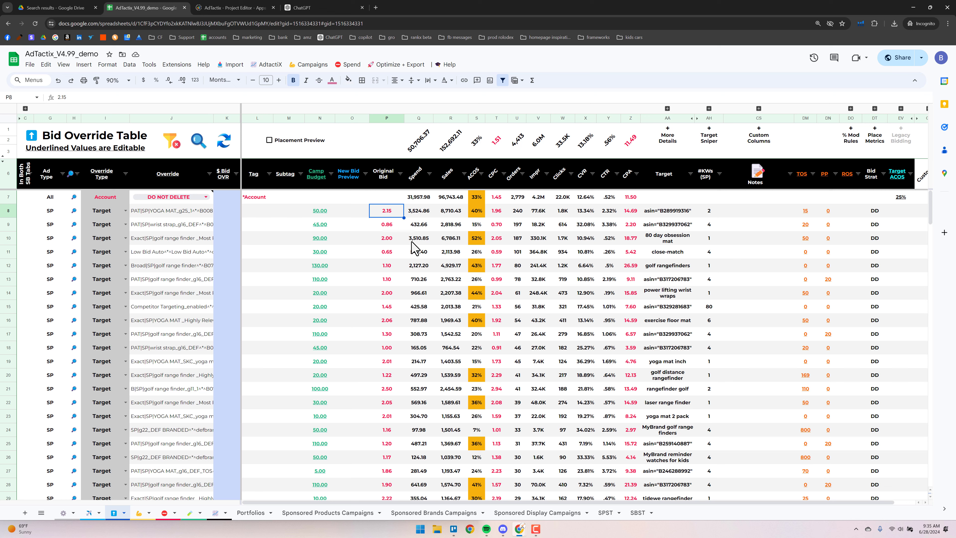
{"action": "left_click", "coordinate": [500, 214]}
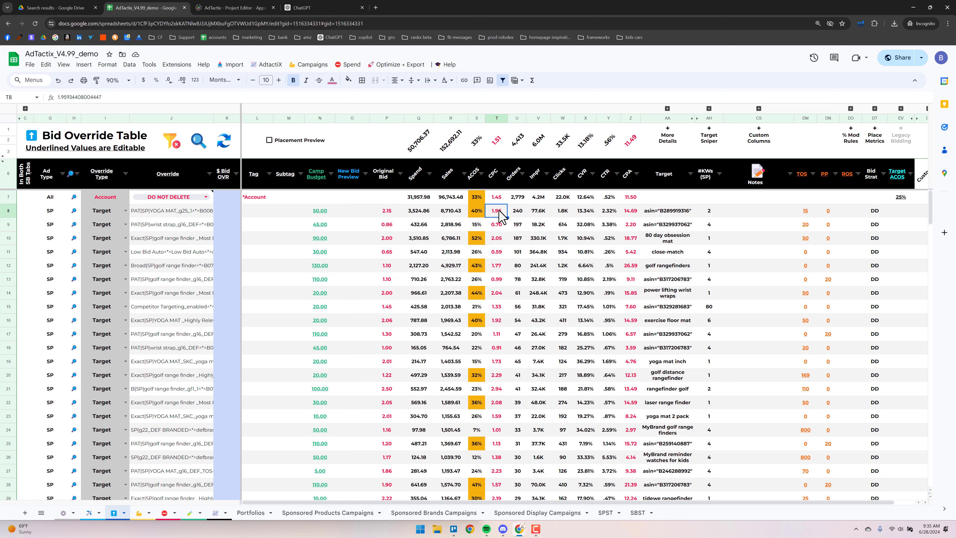
{"action": "left_click", "coordinate": [394, 218]}
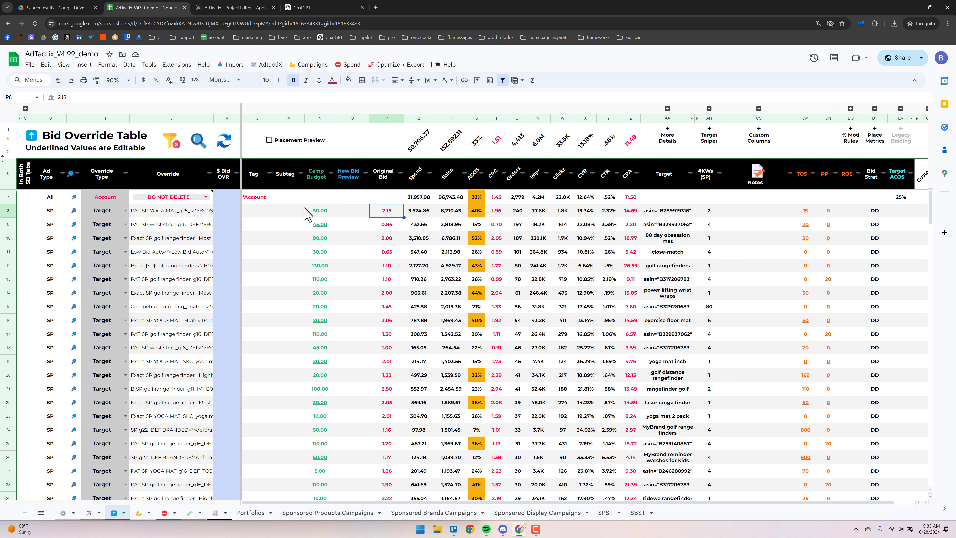
{"action": "left_click", "coordinate": [230, 214]}
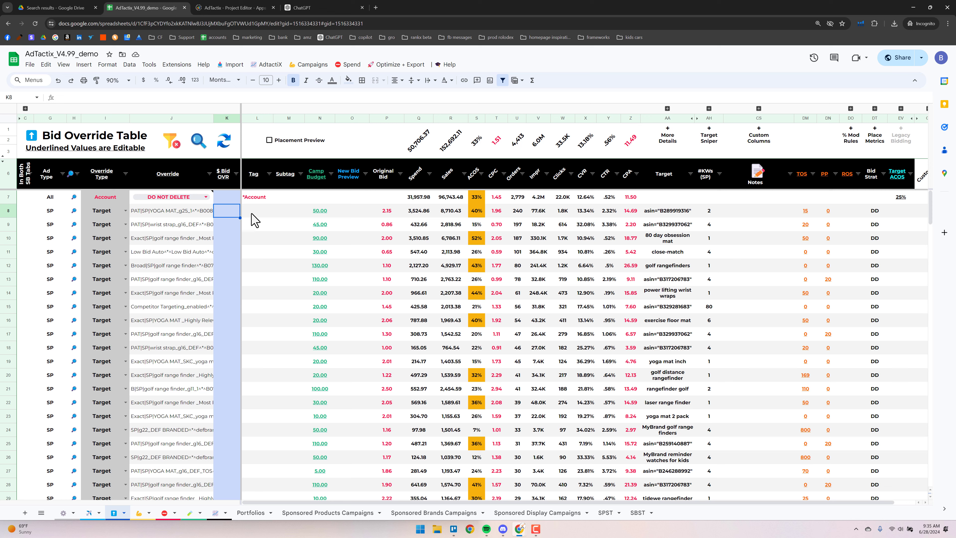
Enter a $ Bid OVR formula in K8 that raises Original Bid P8 by 5%
{"action": "type", "text": "="}
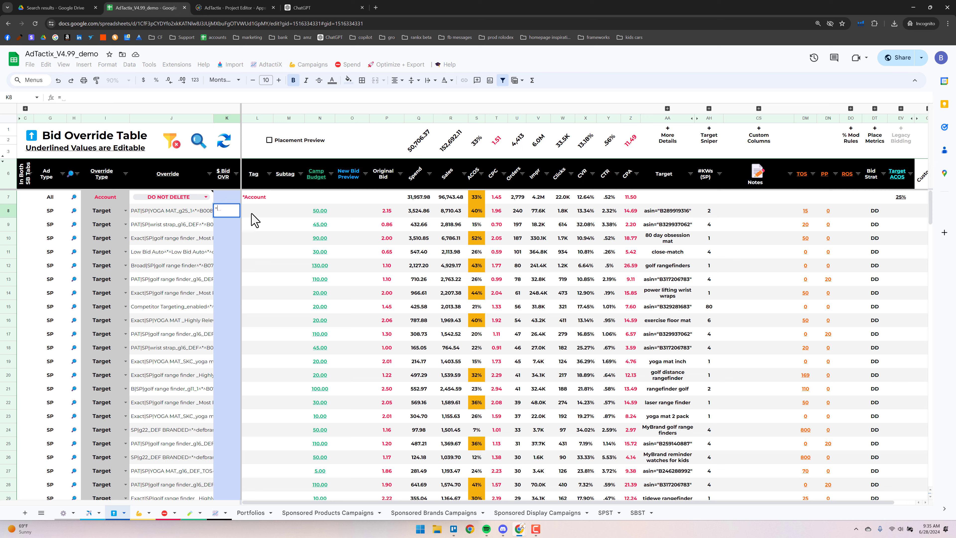
{"action": "left_click", "coordinate": [391, 216]}
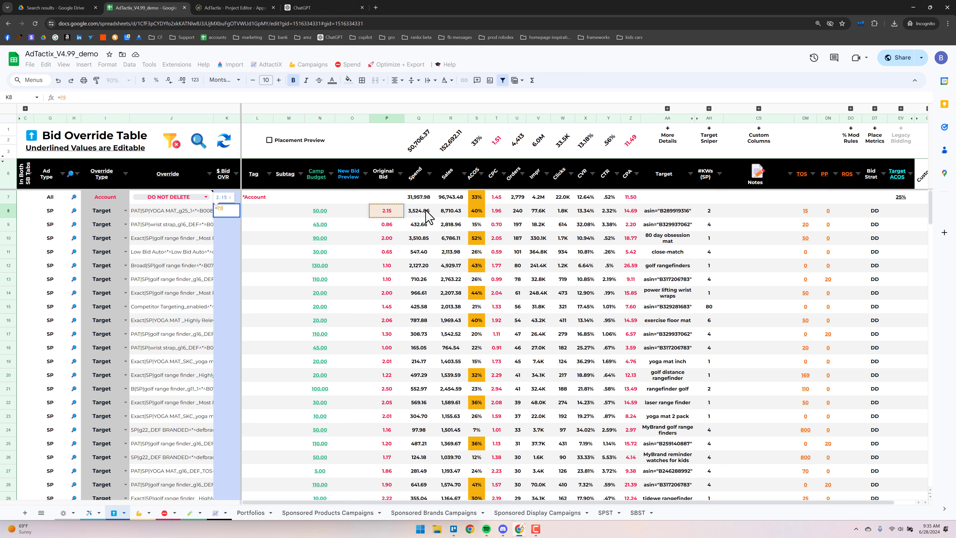
{"action": "type", "text": "81.05"}
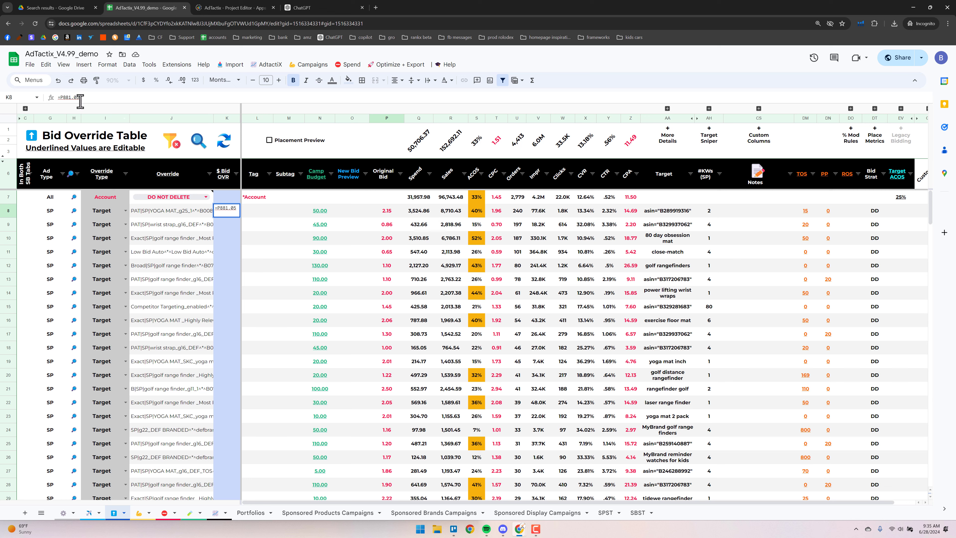
{"action": "left_click_drag", "start_coordinate": [82, 98], "coordinate": [60, 100]}
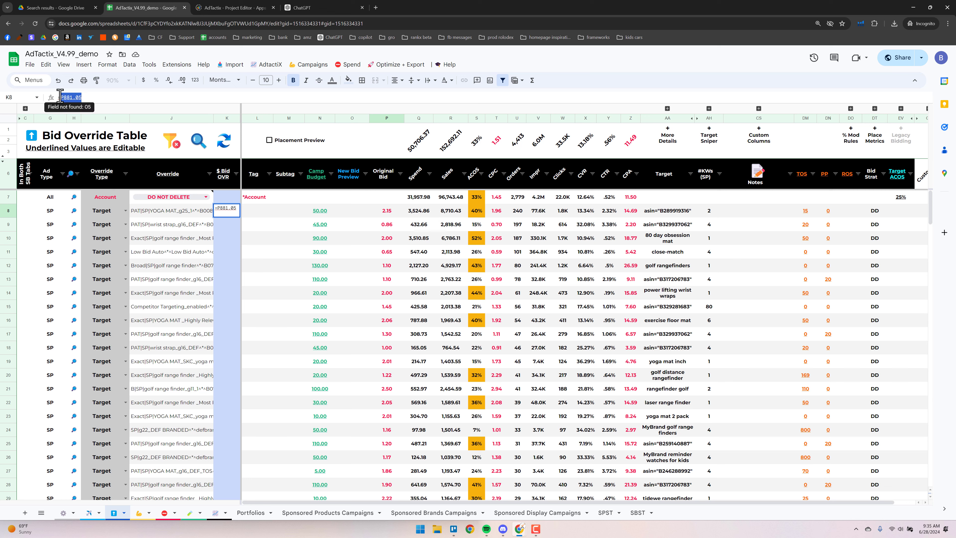
{"action": "key", "text": "BackSpace"}
{"action": "left_click", "coordinate": [386, 216]}
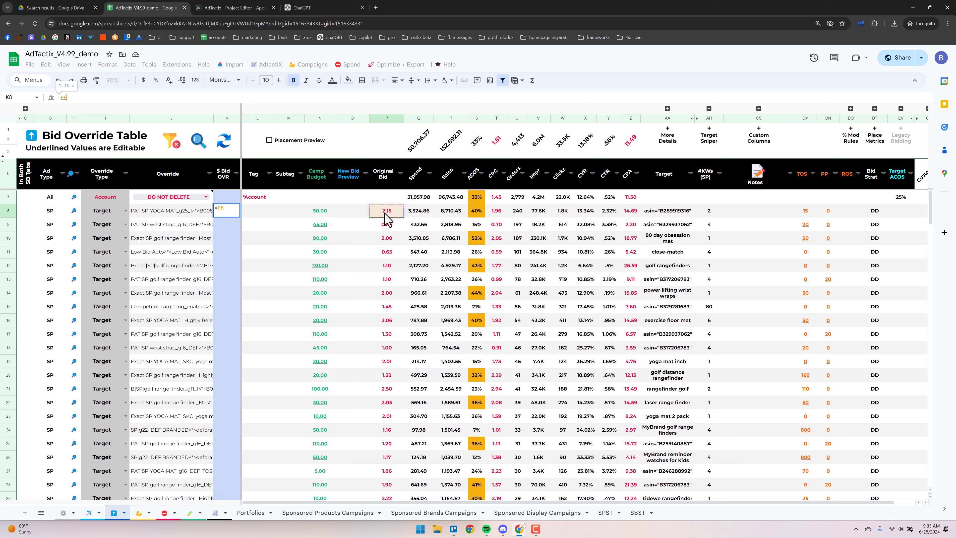
{"action": "type", "text": "*"}
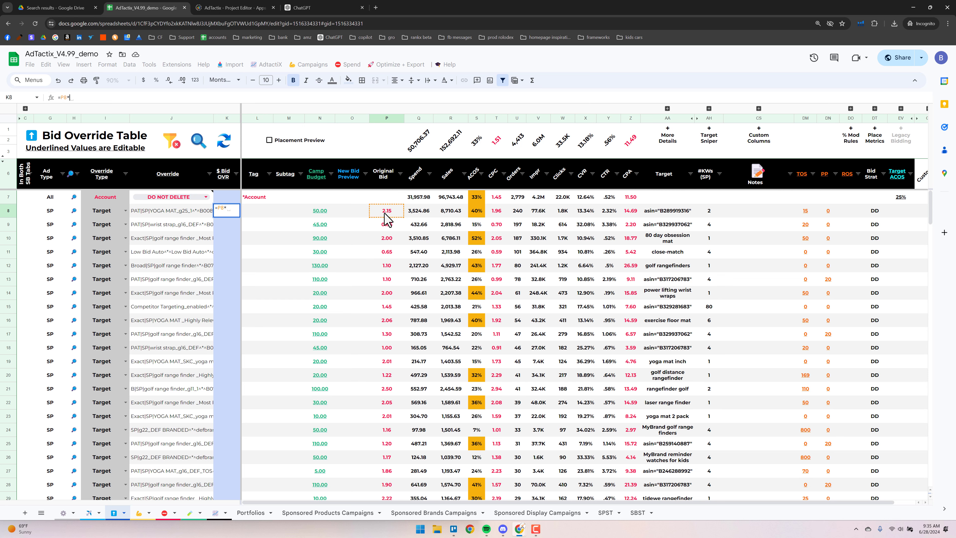
{"action": "type", "text": "1.05"}
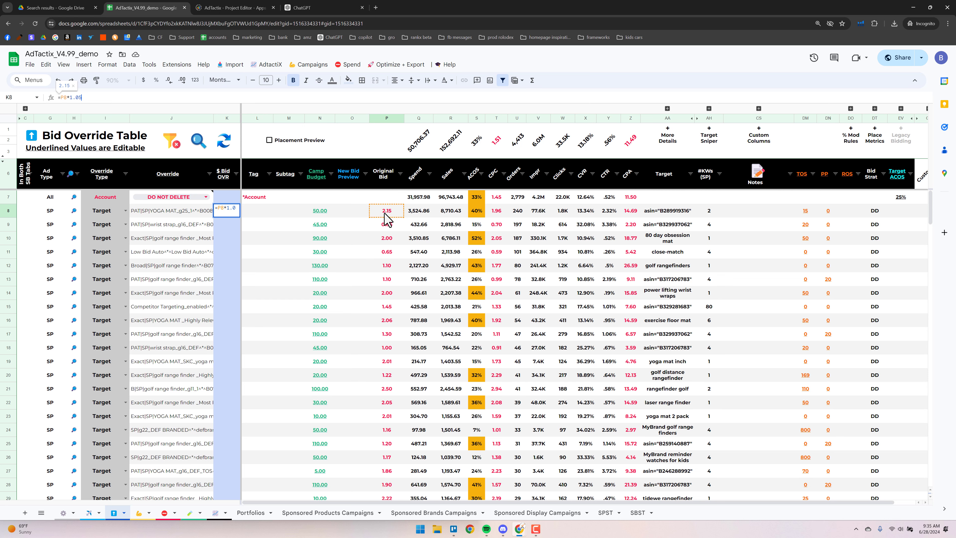
{"action": "key", "text": "Return"}
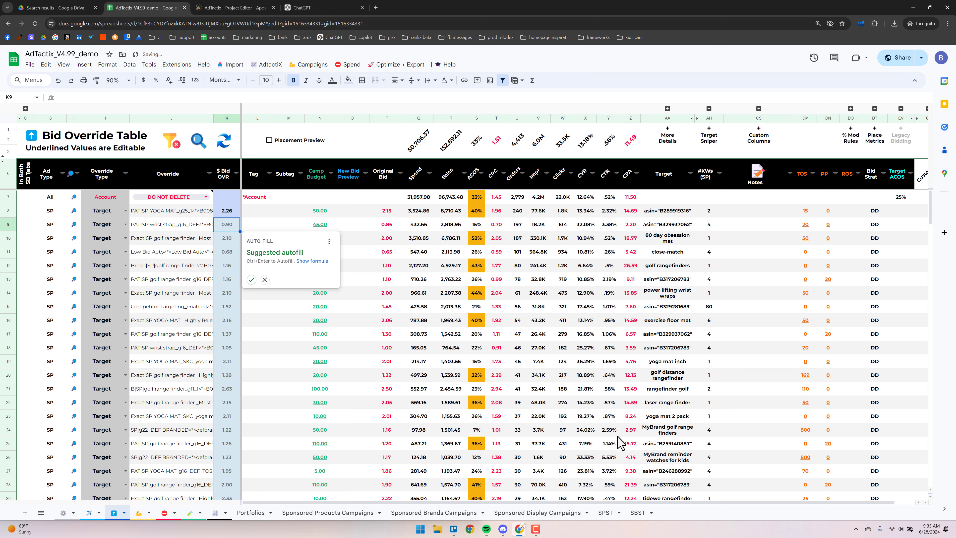
Fill the formula down K8:K33 and paste the results back as plain values
{"action": "left_click", "coordinate": [251, 279]}
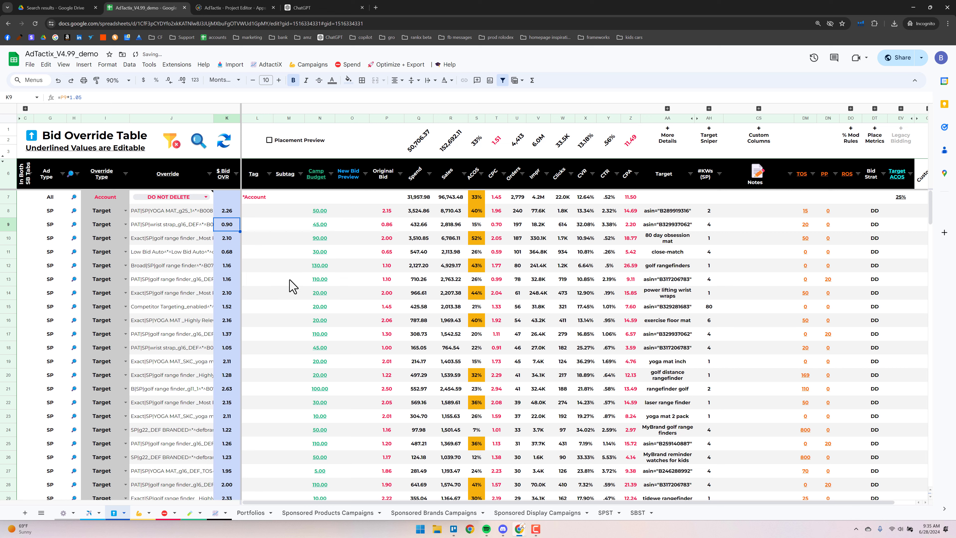
{"action": "left_click", "coordinate": [240, 210]}
{"action": "scroll", "coordinate": [292, 339], "scroll_direction": "down", "scroll_amount": 5}
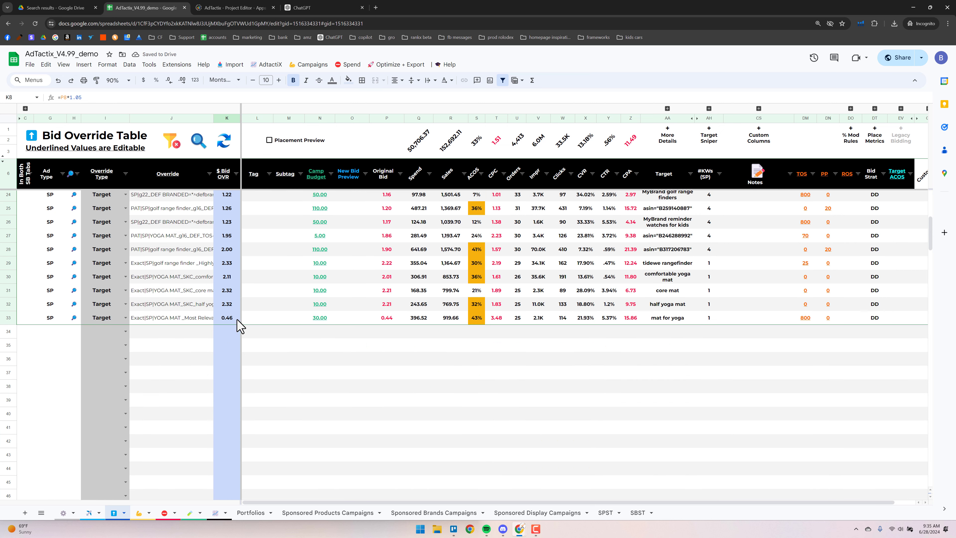
{"action": "left_click", "coordinate": [226, 318], "text": "shift"}
{"action": "left_click", "coordinate": [228, 318], "text": "shift"}
{"action": "scroll", "coordinate": [247, 324], "scroll_direction": "up", "scroll_amount": 6}
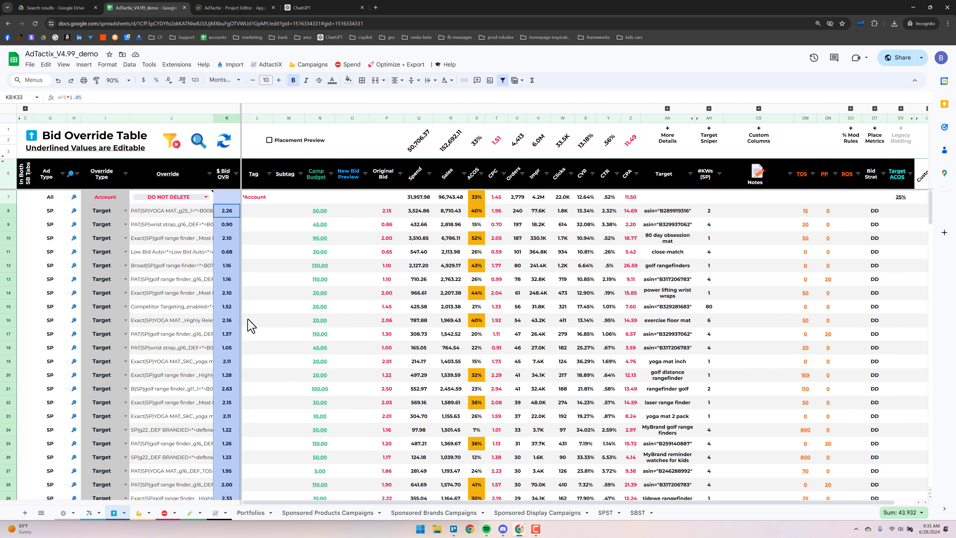
{"action": "key", "text": "ctrl+c"}
{"action": "key", "text": "ctrl+shift+v"}
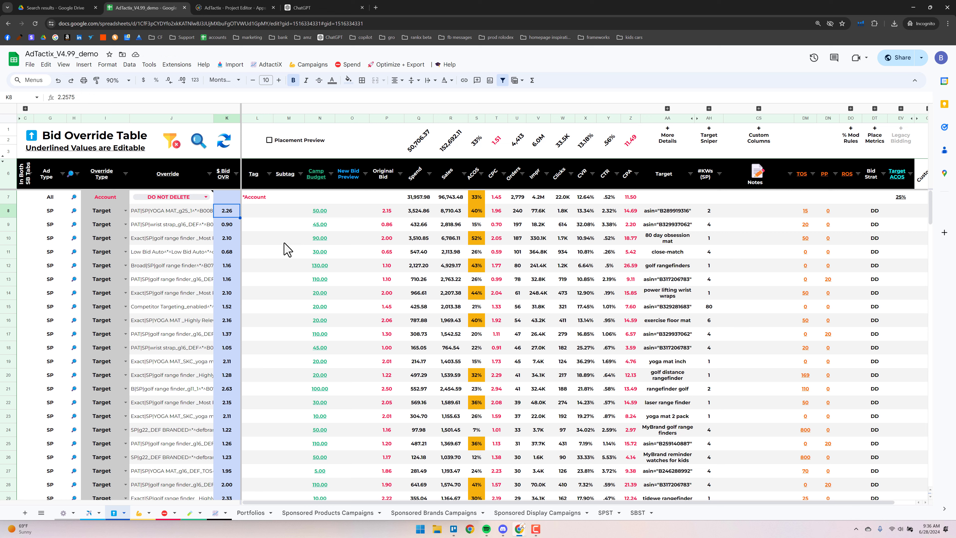
Run the Autopilot bid rules from the AdTactix Autopilot sheet, confirming and dismissing the completion message
{"action": "left_click", "coordinate": [266, 271]}
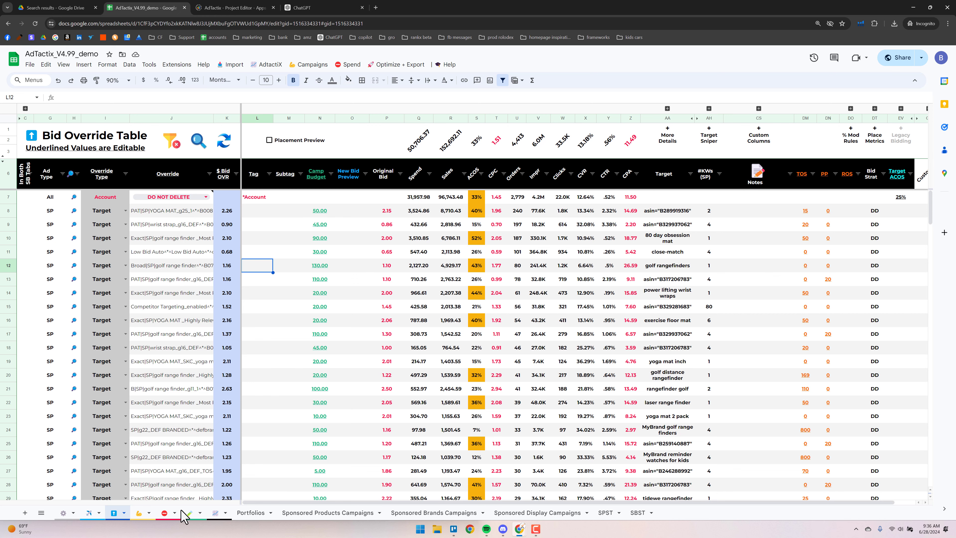
{"action": "left_click", "coordinate": [89, 515]}
{"action": "left_click", "coordinate": [210, 139]}
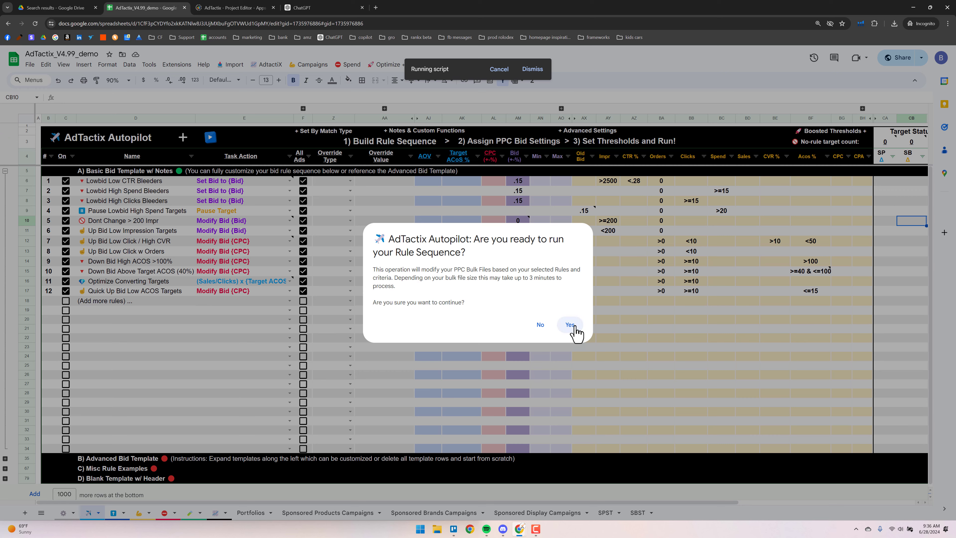
{"action": "left_click", "coordinate": [572, 325]}
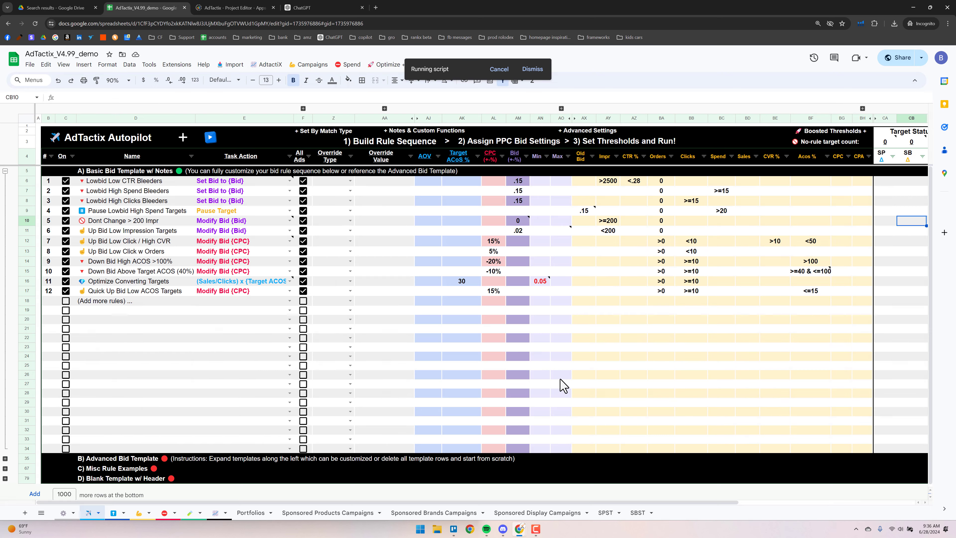
{"action": "mouse_move", "coordinate": [200, 177]}
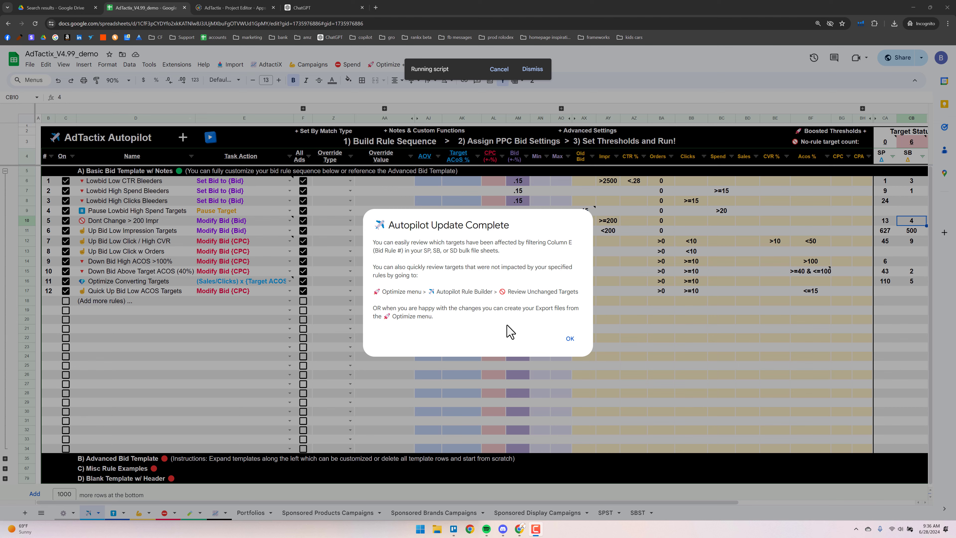
{"action": "left_click", "coordinate": [569, 341]}
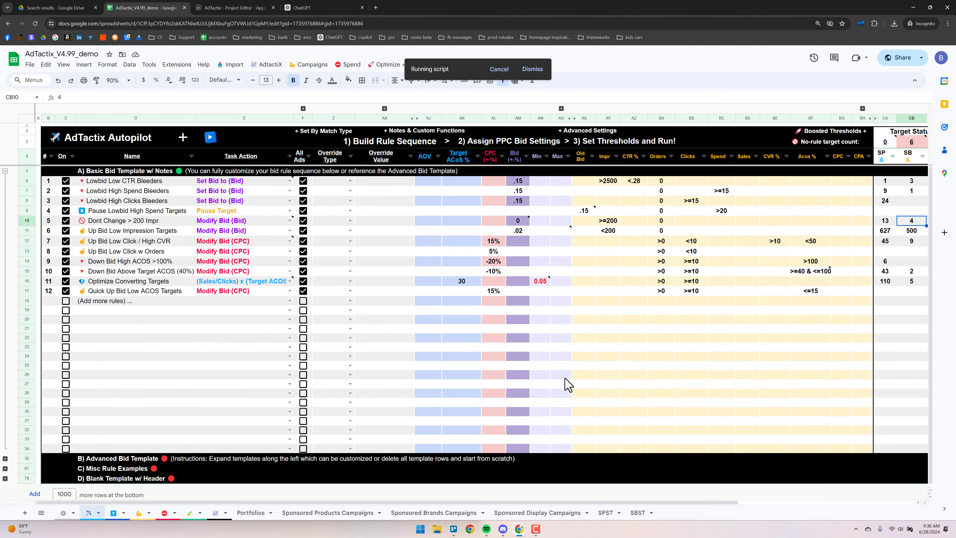
Review New Bid values AF16:AF23 on Sponsored Products Campaigns, then return to the Bid Override Table
{"action": "left_click", "coordinate": [349, 518]}
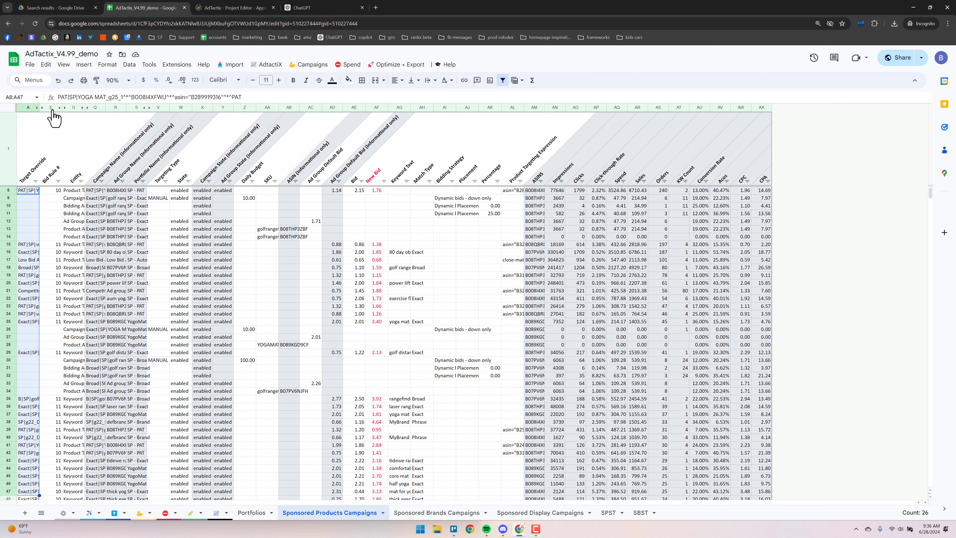
{"action": "right_click", "coordinate": [53, 118]}
{"action": "left_click", "coordinate": [285, 223]}
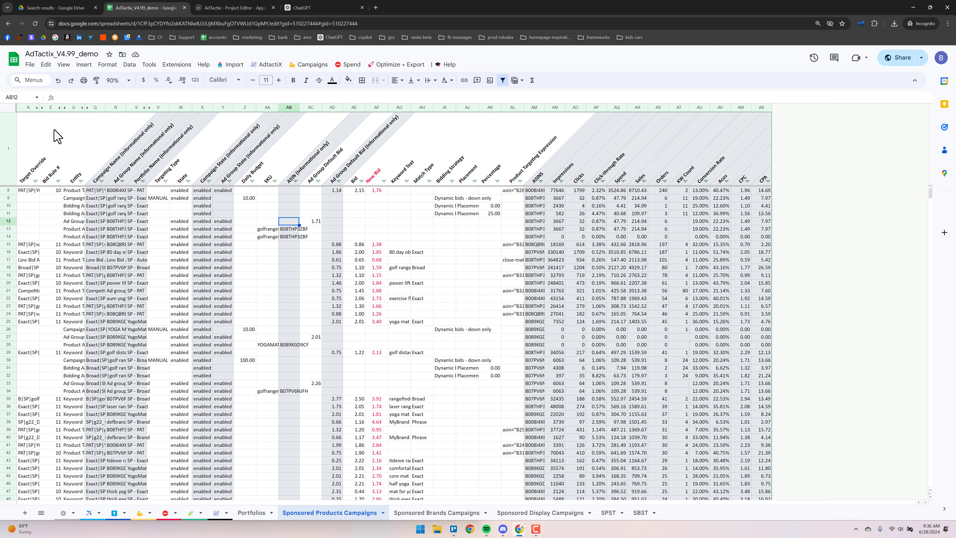
{"action": "left_click_drag", "start_coordinate": [376, 252], "coordinate": [376, 311]}
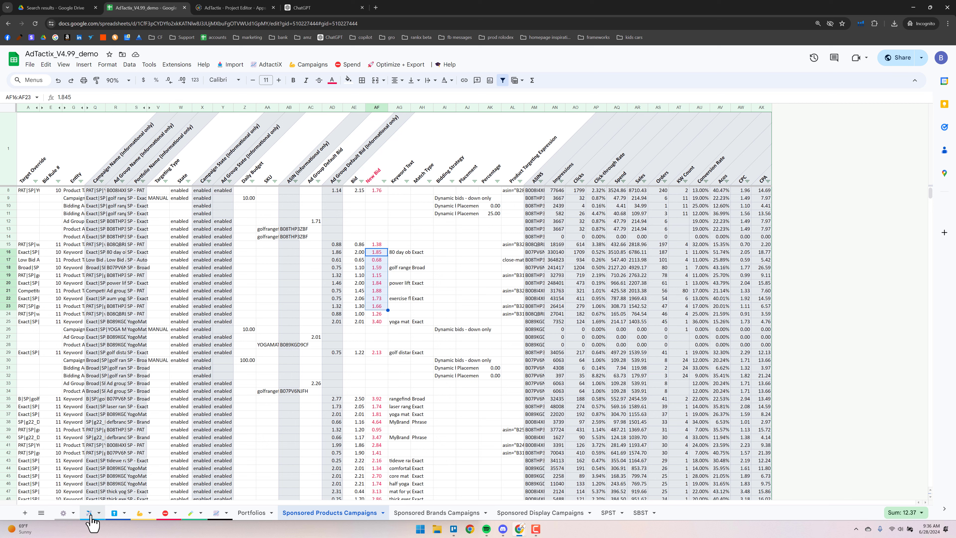
{"action": "left_click", "coordinate": [114, 513]}
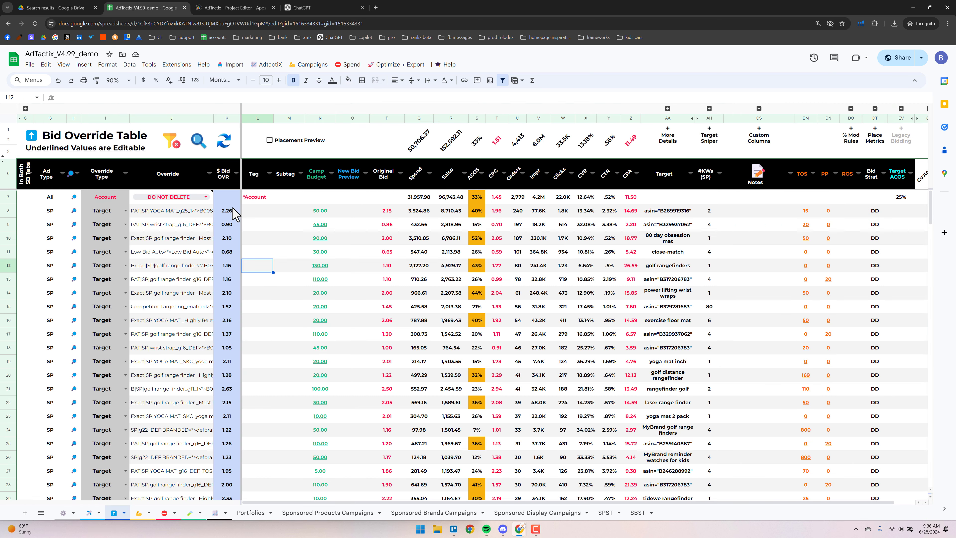
Check sums of override bids K8:K17 and Orders U8:U20, then switch to the Autopilot sheet
{"action": "left_click_drag", "start_coordinate": [234, 210], "coordinate": [229, 333]}
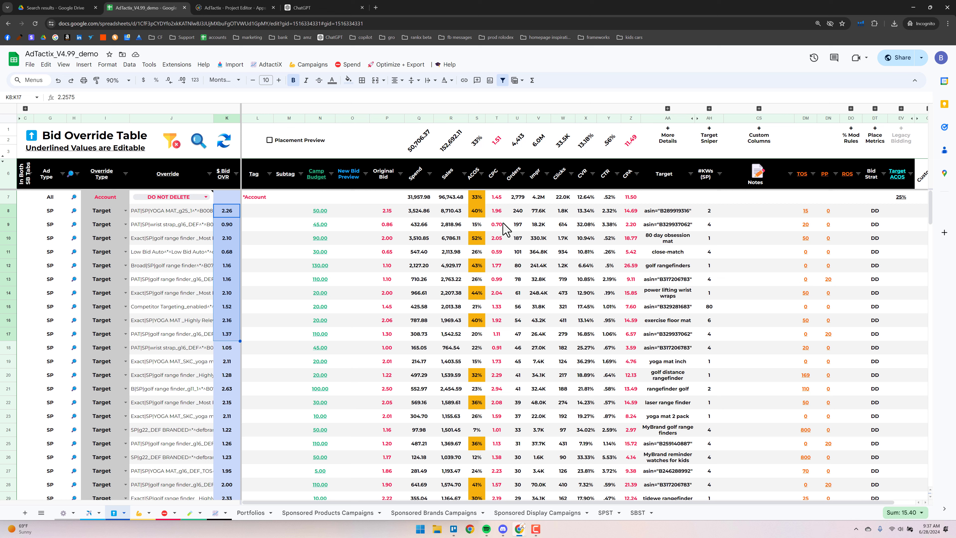
{"action": "left_click_drag", "start_coordinate": [516, 212], "coordinate": [522, 375]}
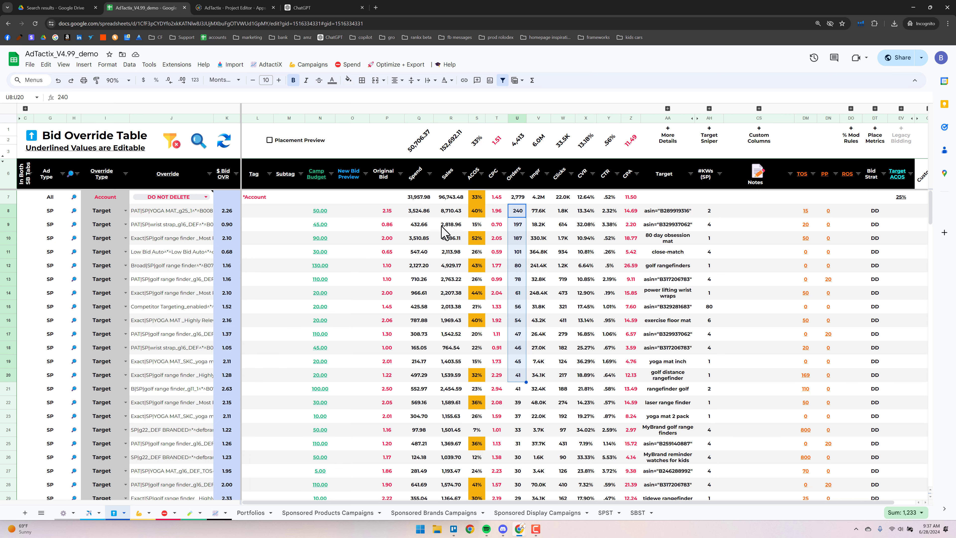
{"action": "left_click", "coordinate": [90, 514]}
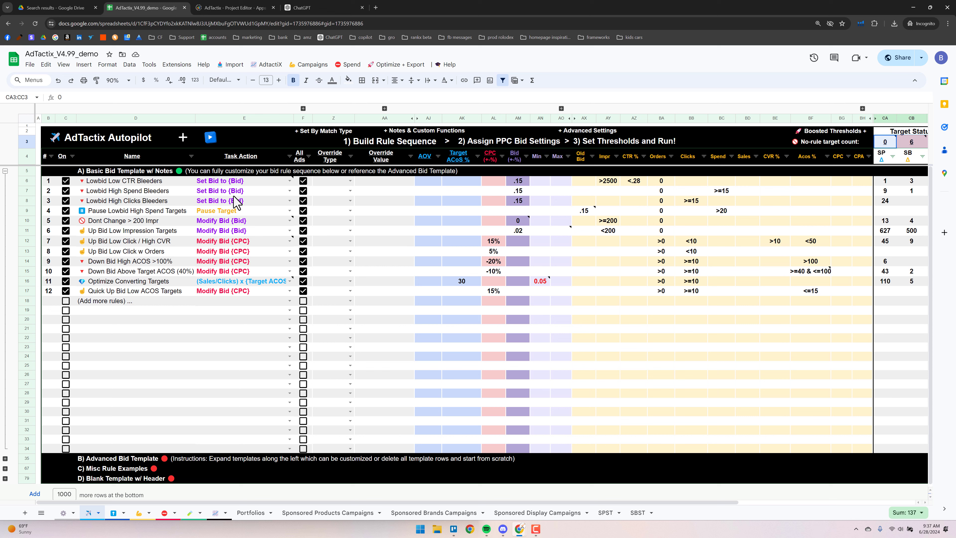
Select rule names D6:D8 on the Autopilot sheet, then go back to the Bid Override Table
{"action": "left_click_drag", "start_coordinate": [170, 181], "coordinate": [170, 204]}
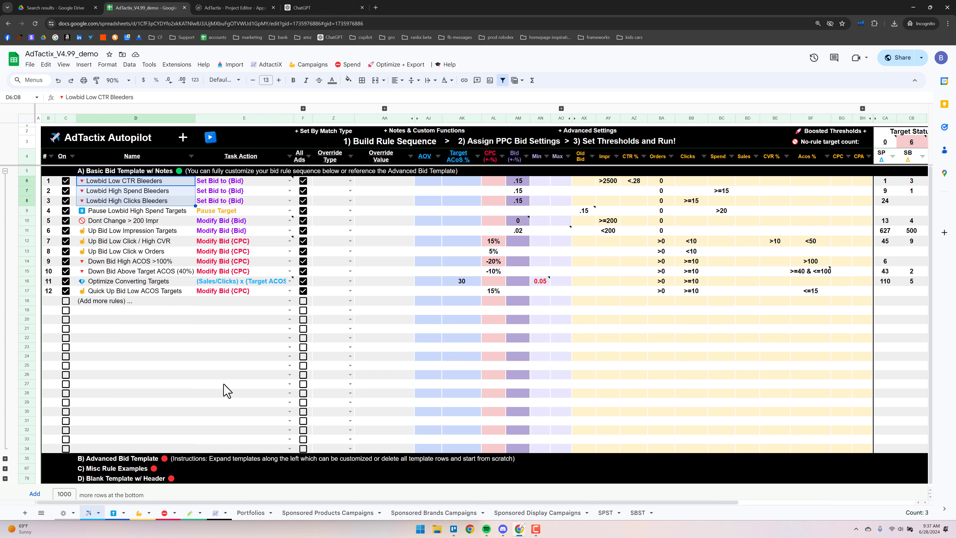
{"action": "left_click", "coordinate": [113, 513]}
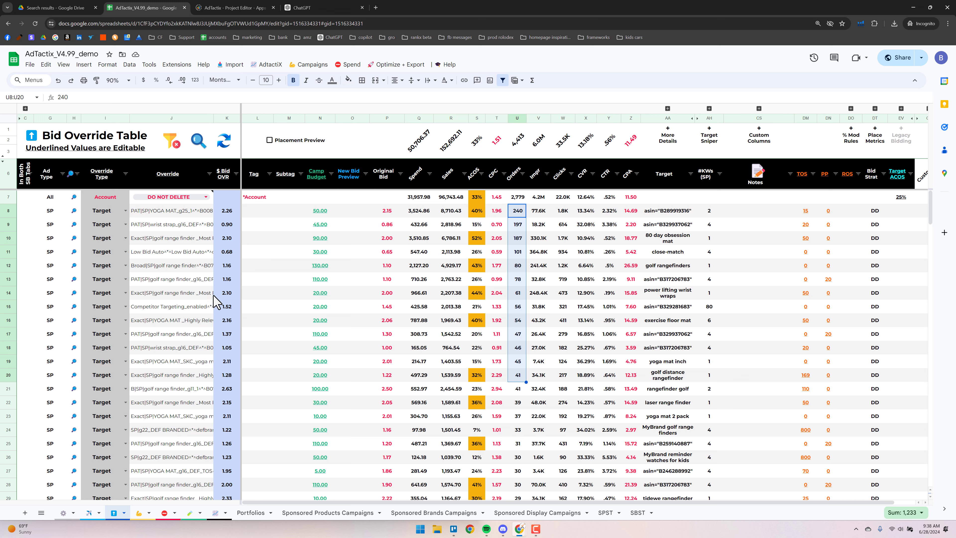
Run Optimize + Export > Fine Tuning > Override Autopilot SP Bids and confirm the overrides
{"action": "left_click", "coordinate": [414, 64]}
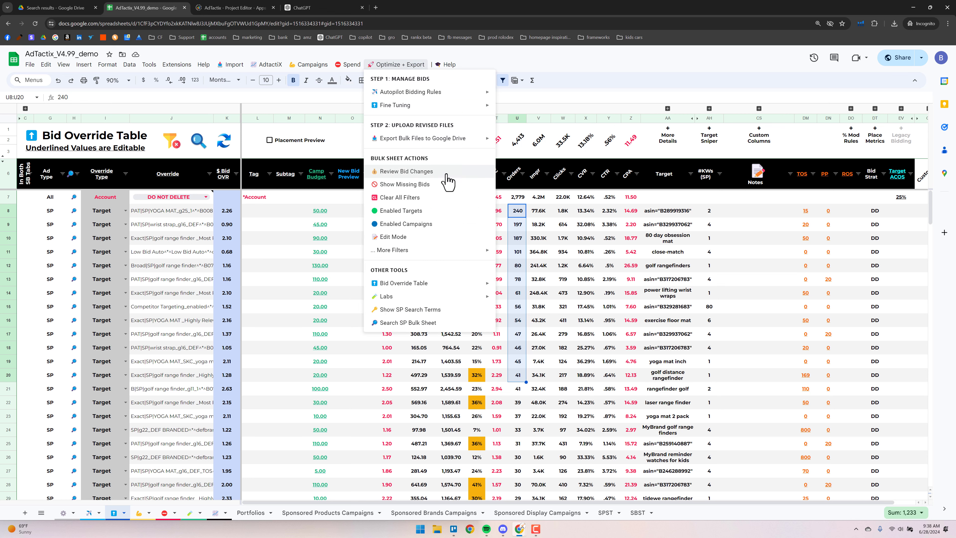
{"action": "mouse_move", "coordinate": [449, 109]}
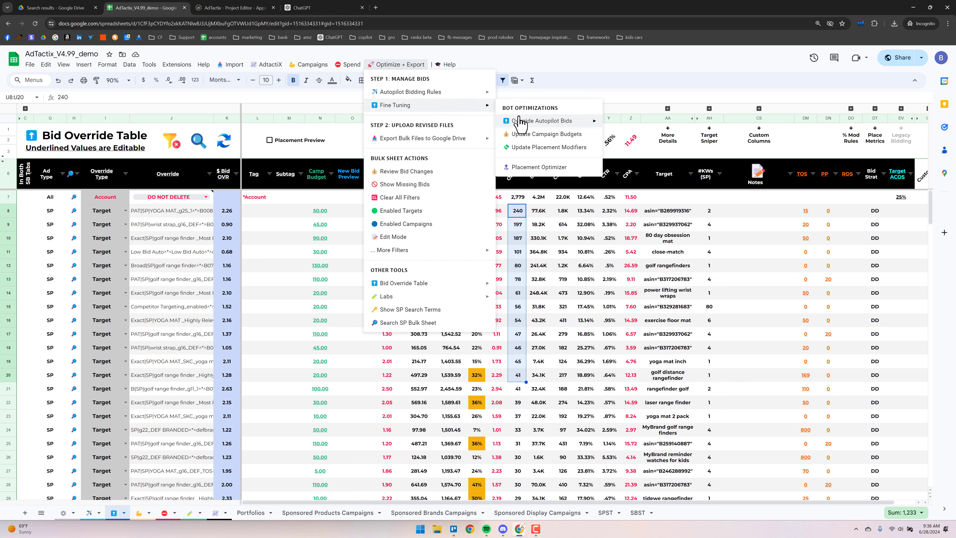
{"action": "mouse_move", "coordinate": [519, 122]}
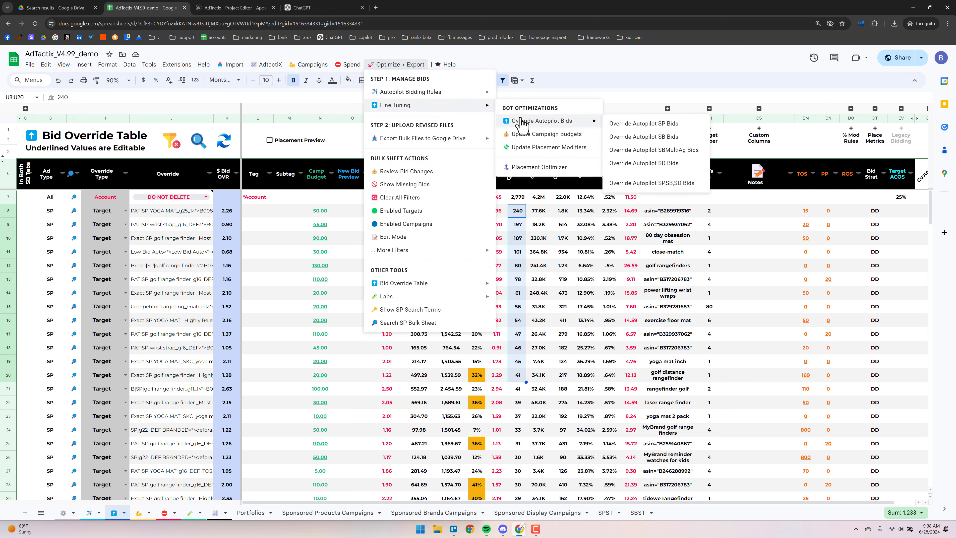
{"action": "left_click", "coordinate": [644, 125]}
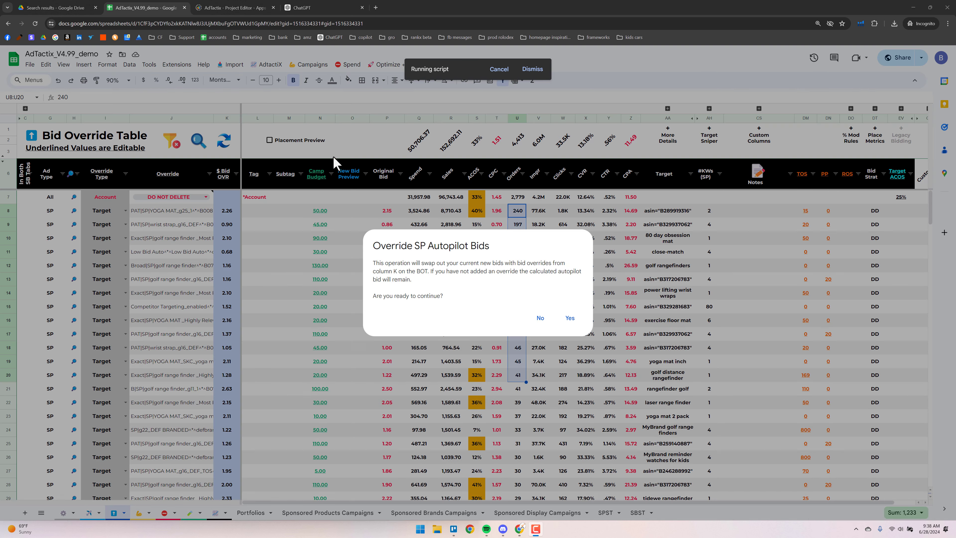
{"action": "left_click", "coordinate": [570, 319]}
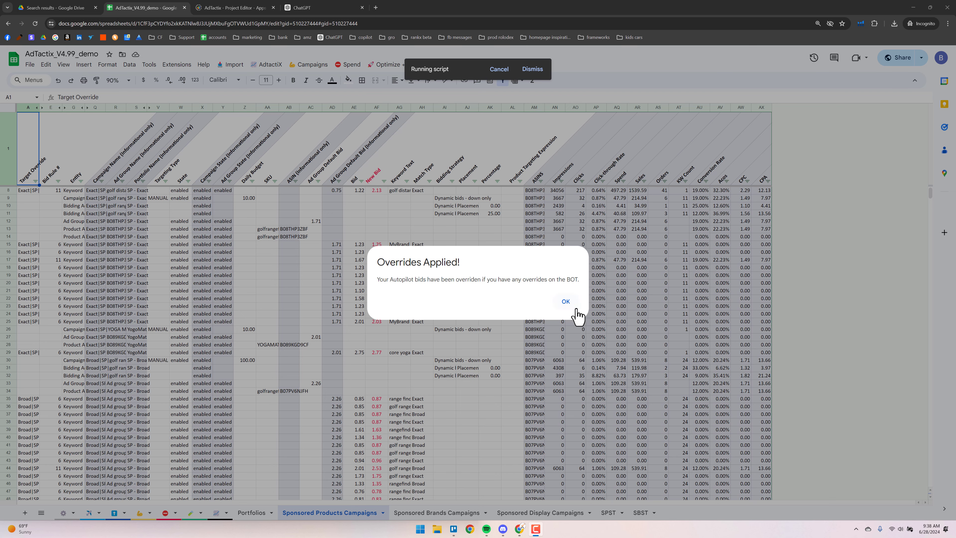
{"action": "left_click", "coordinate": [566, 301]}
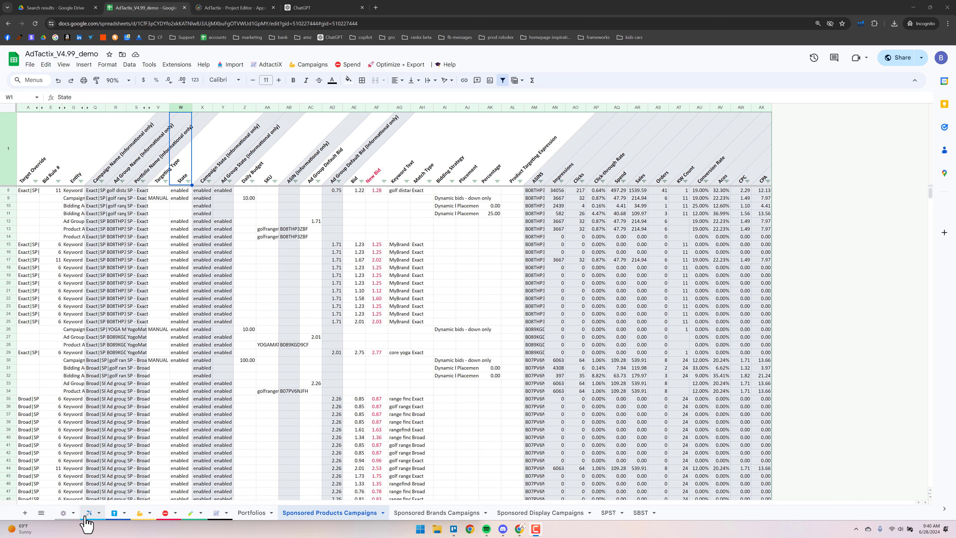
Copy the 26 override targets from the Bid Override Table into the AdTactix Labs Target Quick Sort list
{"action": "left_click", "coordinate": [114, 513]}
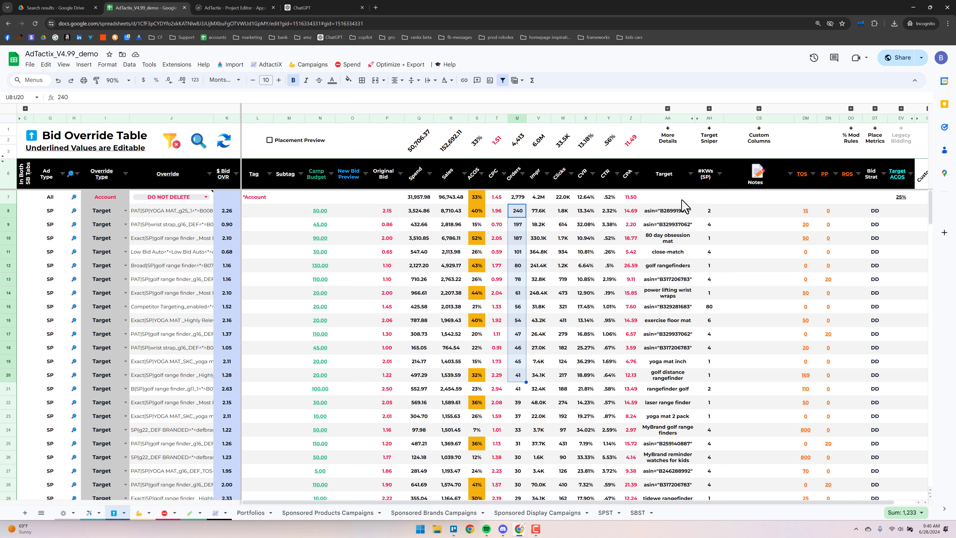
{"action": "left_click", "coordinate": [161, 213]}
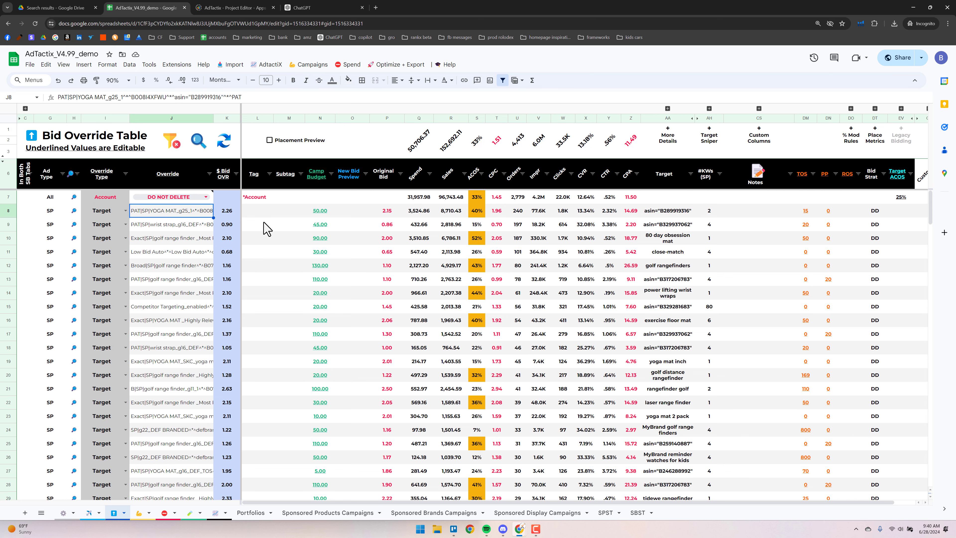
{"action": "key", "text": "ctrl+shift+Down"}
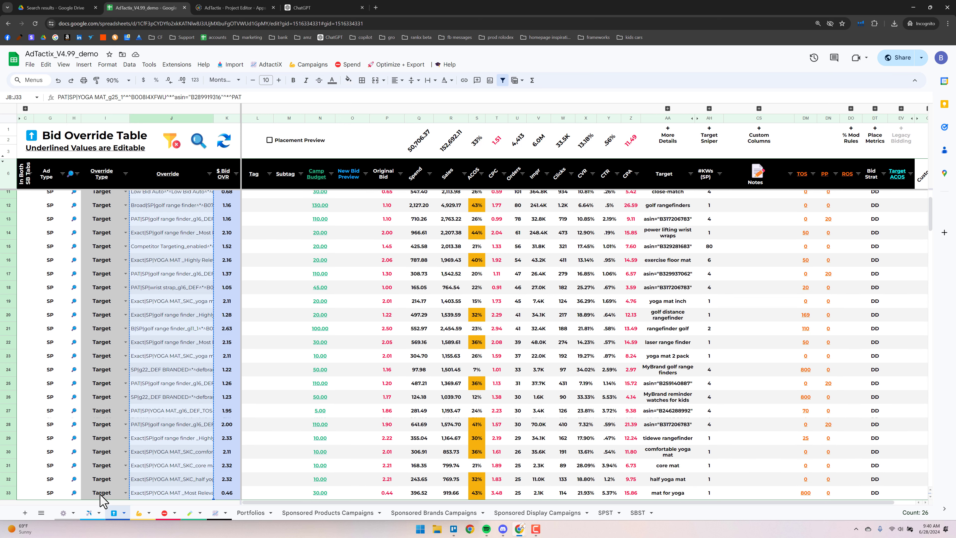
{"action": "left_click", "coordinate": [190, 513]}
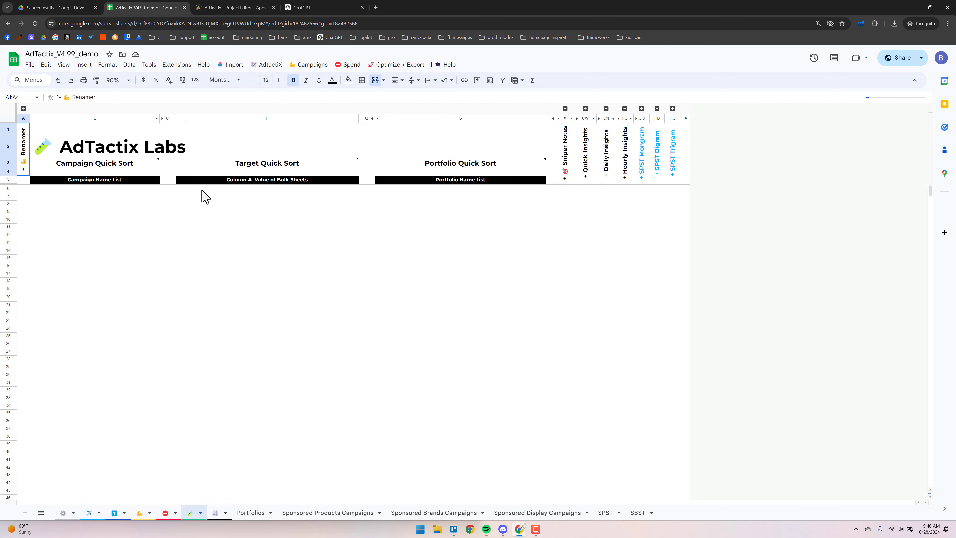
{"action": "left_click", "coordinate": [267, 189]}
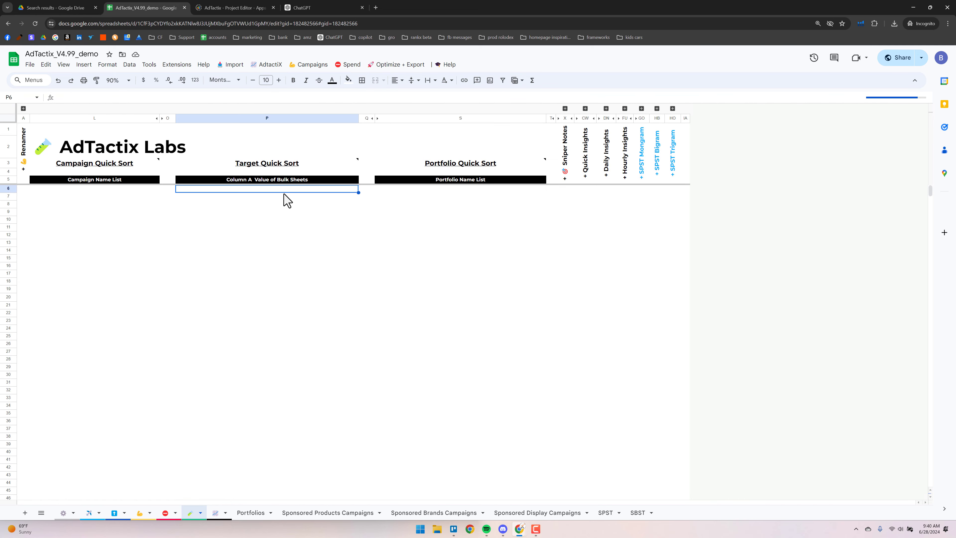
{"action": "key", "text": "ctrl+v"}
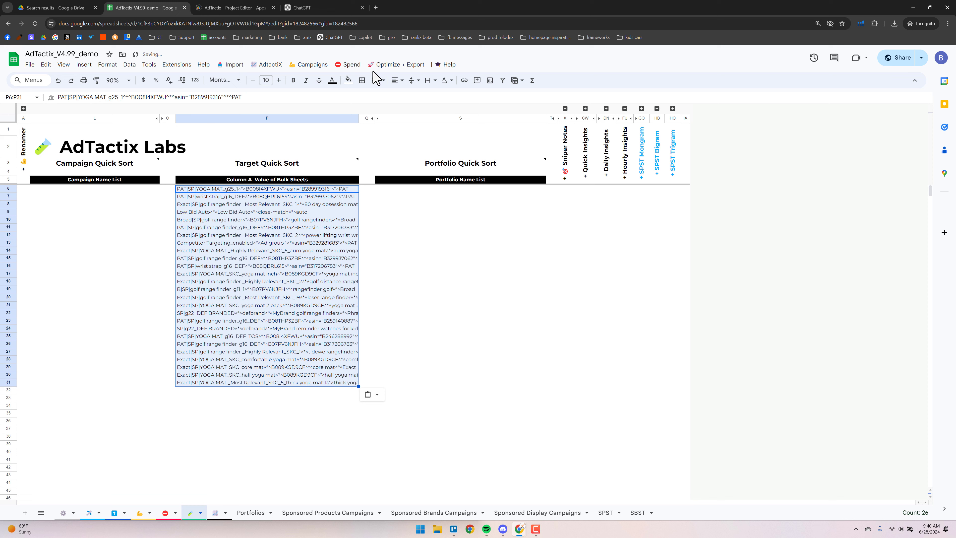
Run Labs > Target Quick Sort > Sponsored Products > Show On List
{"action": "left_click", "coordinate": [396, 65]}
{"action": "mouse_move", "coordinate": [414, 296]}
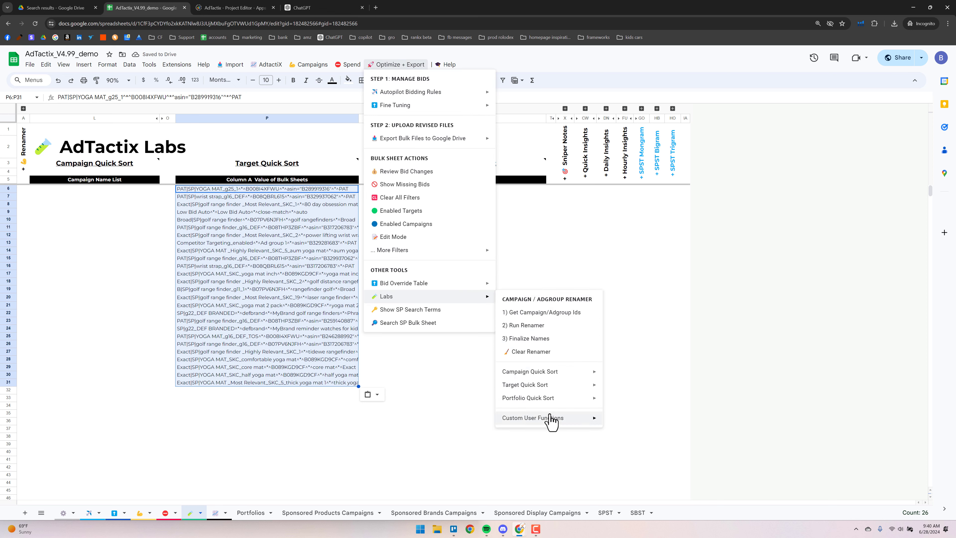
{"action": "mouse_move", "coordinate": [550, 384]}
{"action": "mouse_move", "coordinate": [637, 388]}
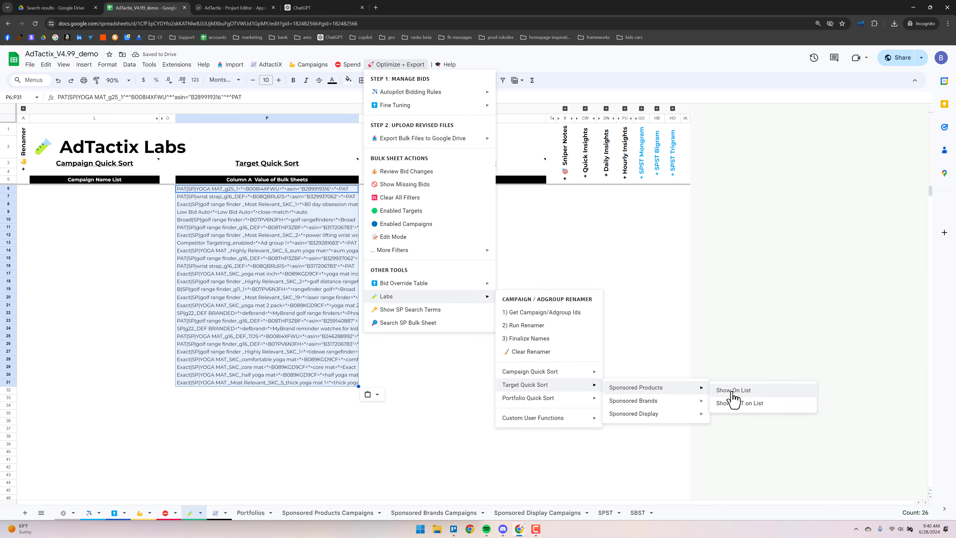
{"action": "left_click", "coordinate": [729, 394]}
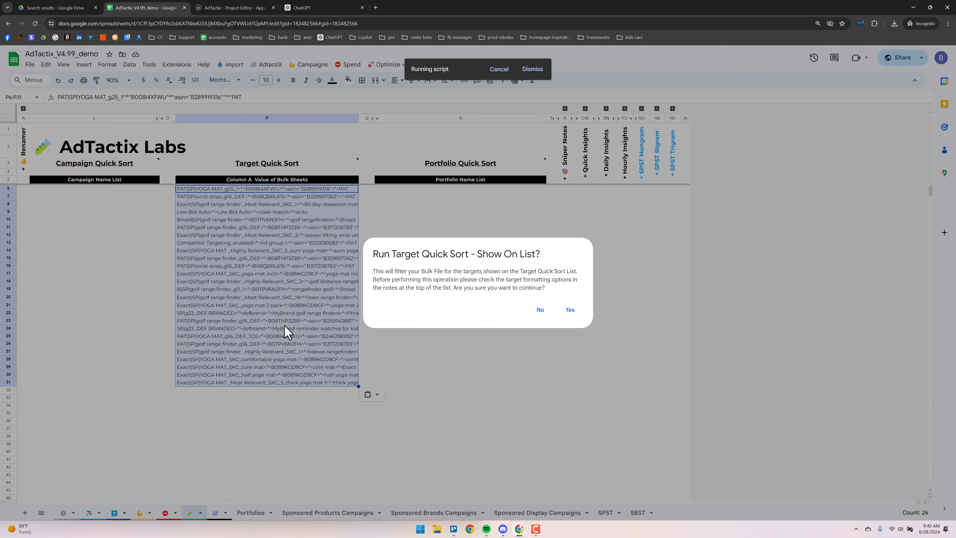
Confirm the Show On List filter and sort the rows by Orders, highest first
{"action": "left_click", "coordinate": [569, 311]}
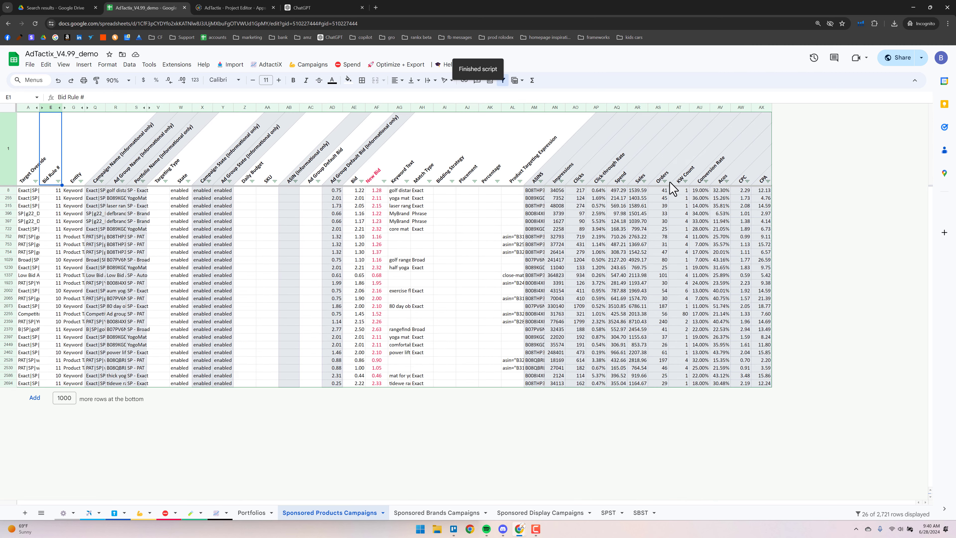
{"action": "left_click", "coordinate": [665, 181]}
{"action": "left_click", "coordinate": [648, 212]}
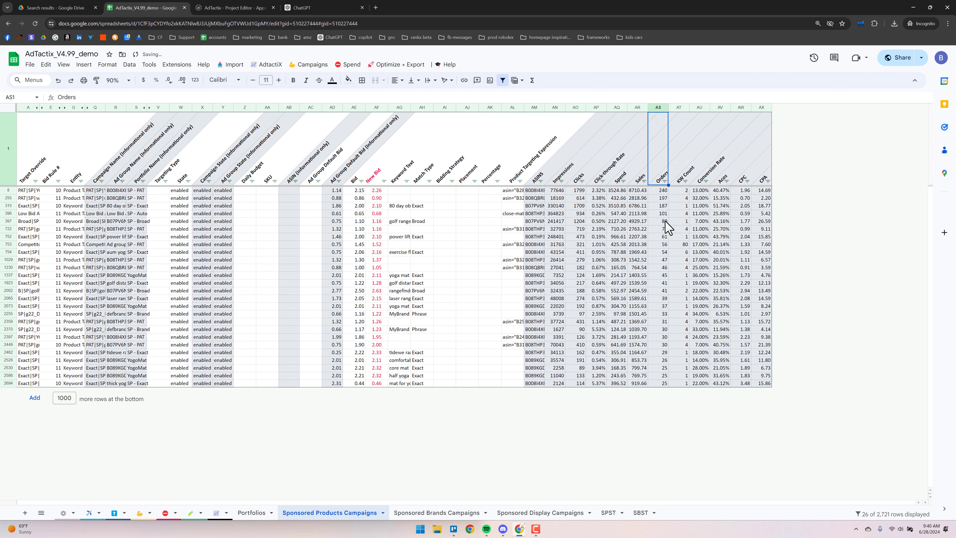
Copy the New Bid values AF8:AF2694 and paste them into the Bid Override Table's Tag column at L8
{"action": "left_click", "coordinate": [380, 191]}
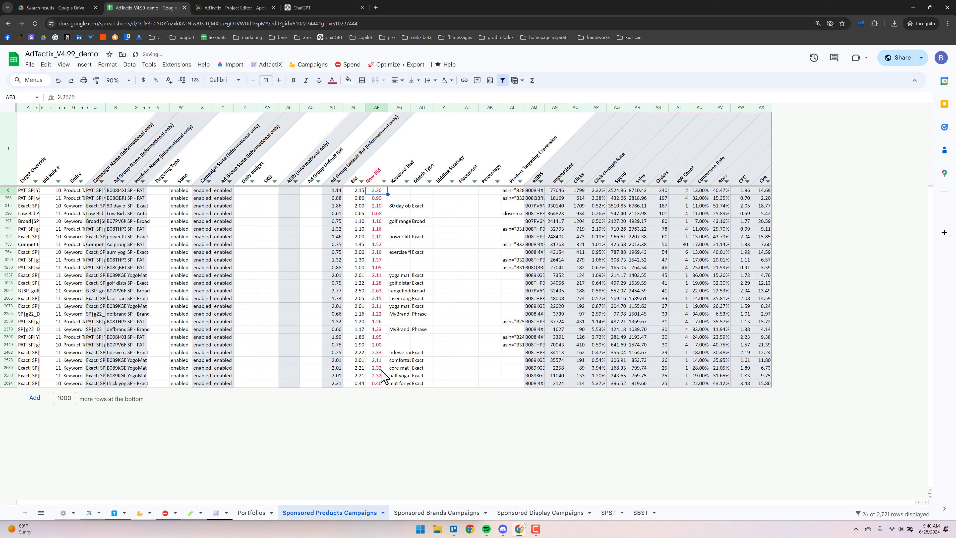
{"action": "left_click", "coordinate": [379, 384], "text": "shift"}
{"action": "key", "text": "ctrl+c"}
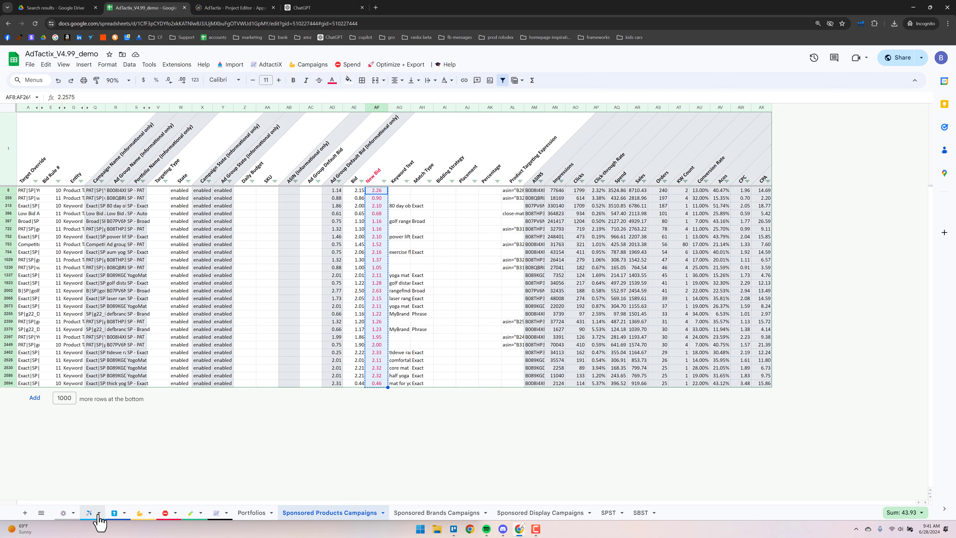
{"action": "left_click", "coordinate": [114, 513]}
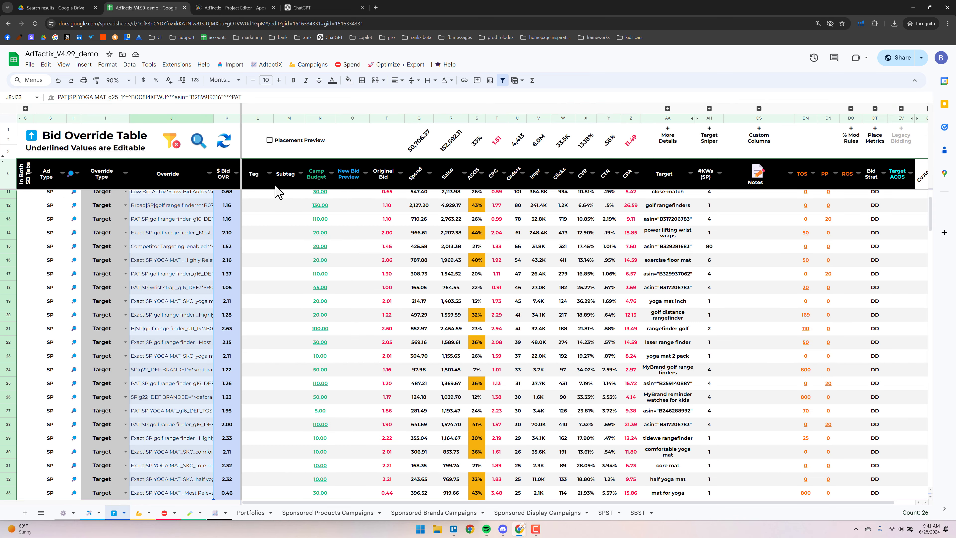
{"action": "left_click", "coordinate": [263, 186]}
{"action": "key", "text": "Down"}
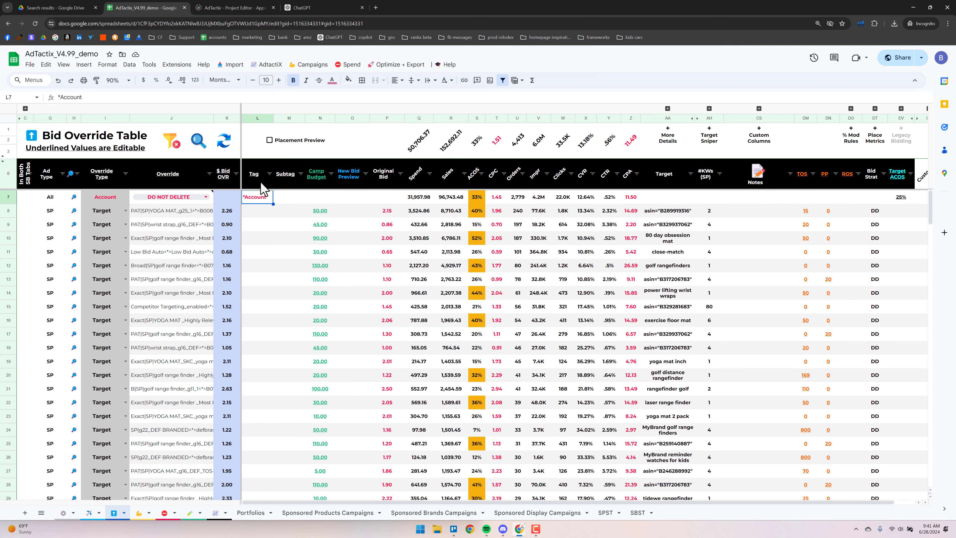
{"action": "left_click", "coordinate": [265, 216]}
{"action": "key", "text": "ctrl+v"}
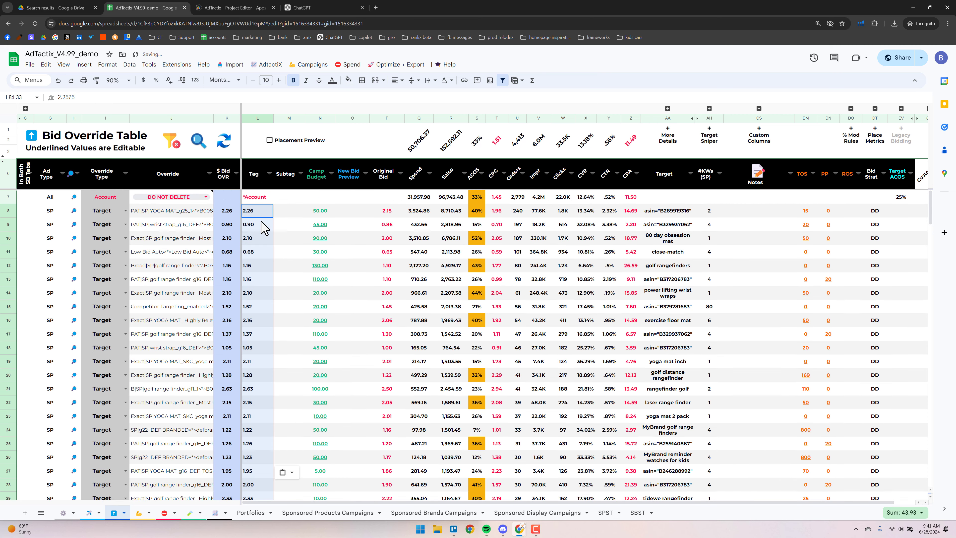
{"action": "scroll", "coordinate": [253, 418], "scroll_direction": "down", "scroll_amount": 3}
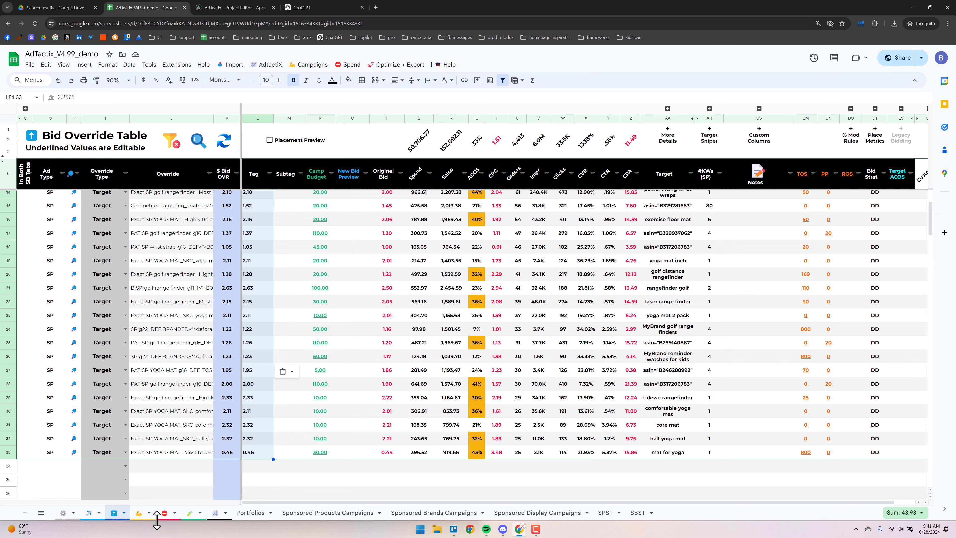
{"action": "left_click", "coordinate": [89, 512]}
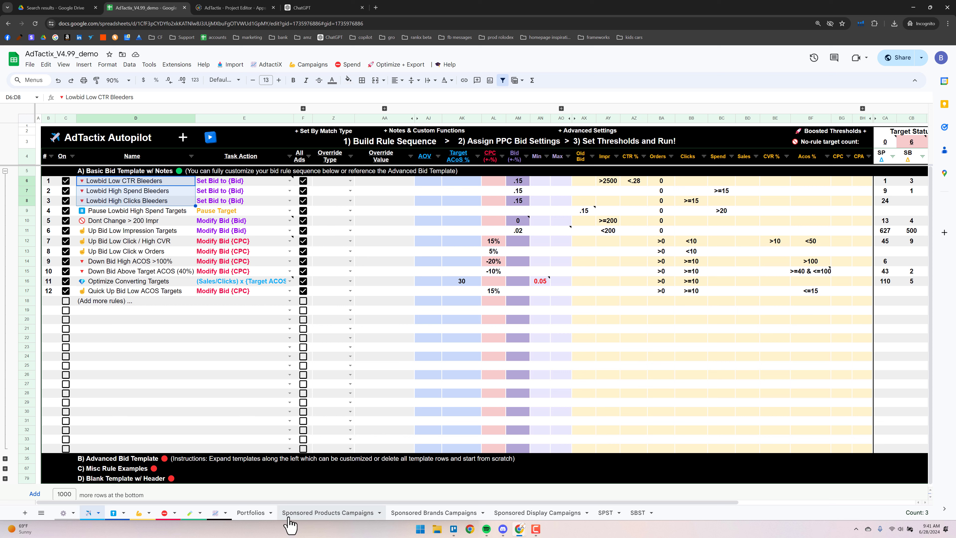
{"action": "left_click", "coordinate": [113, 513]}
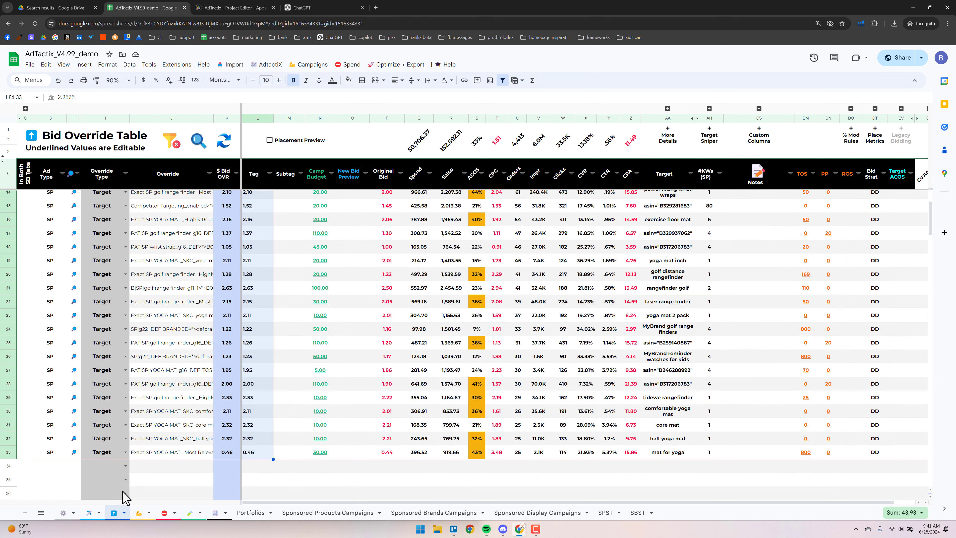
{"action": "scroll", "coordinate": [113, 297], "scroll_direction": "up", "scroll_amount": 3}
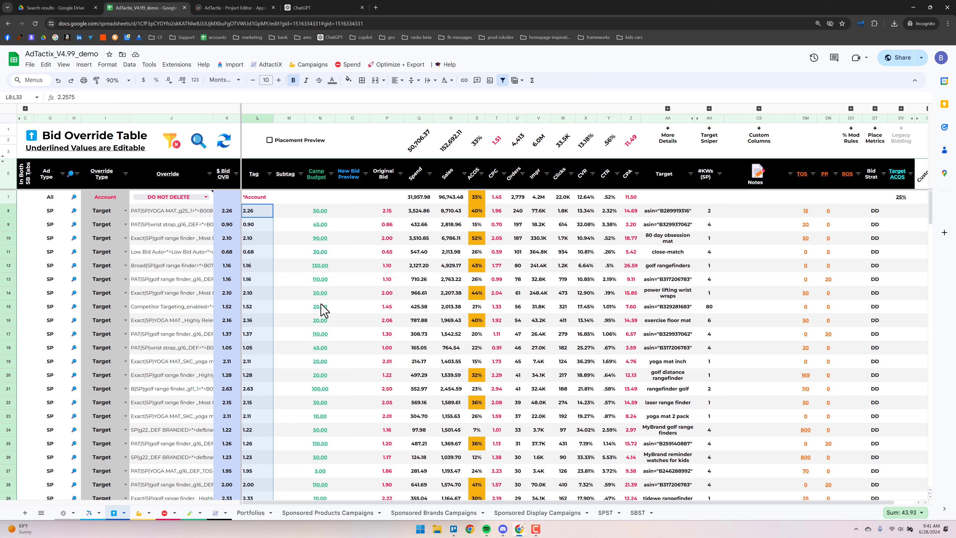
{"action": "left_click", "coordinate": [223, 213]}
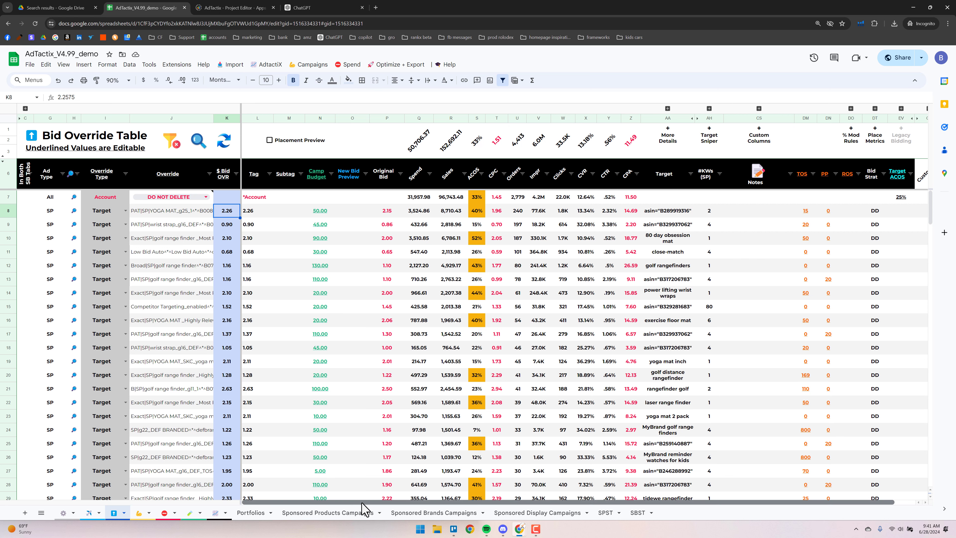
{"action": "scroll", "coordinate": [363, 505], "scroll_direction": "right", "scroll_amount": 1}
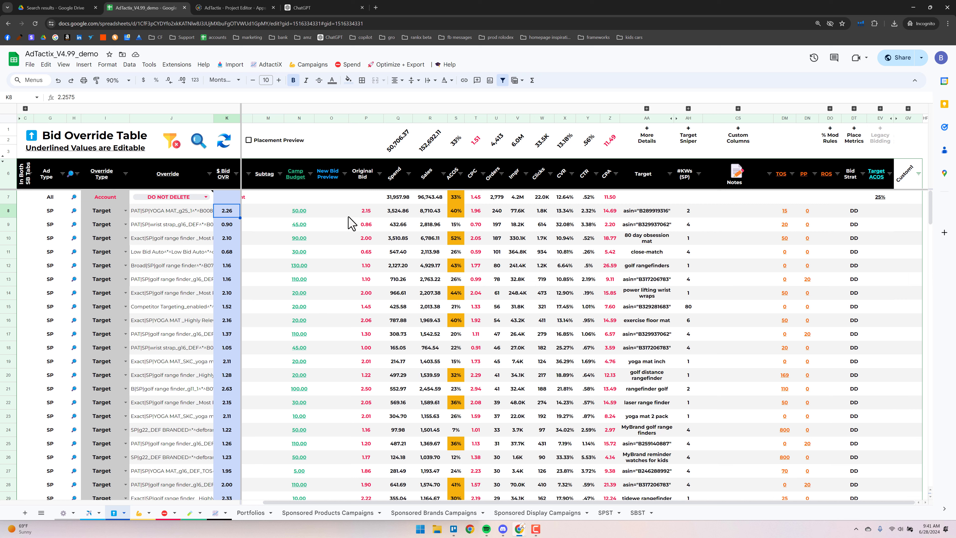
{"action": "left_click", "coordinate": [787, 214]}
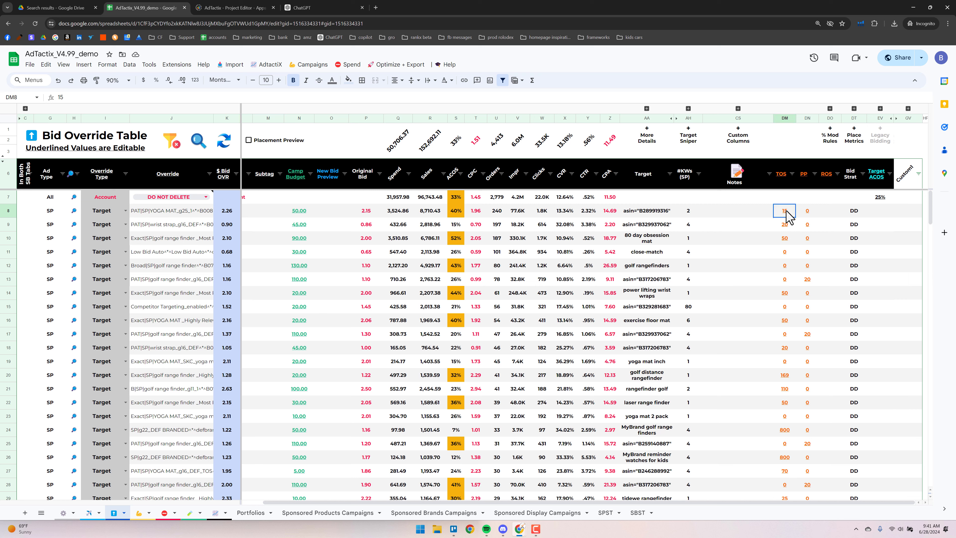
{"action": "left_click", "coordinate": [806, 214]}
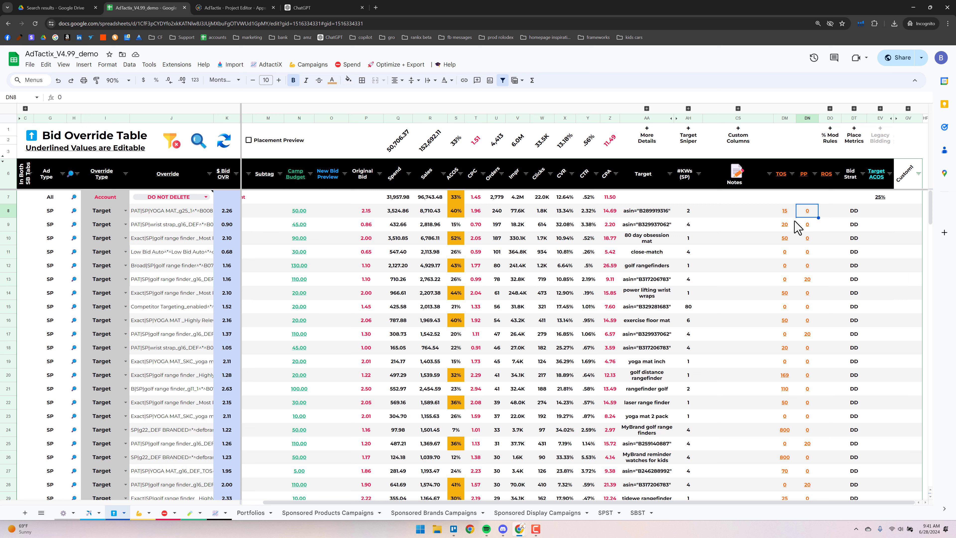
{"action": "mouse_move", "coordinate": [825, 217]}
{"action": "left_mouse_down"}
{"action": "mouse_move", "coordinate": [831, 266]}
{"action": "mouse_move", "coordinate": [826, 216]}
{"action": "left_mouse_up"}
{"action": "left_click", "coordinate": [792, 216]}
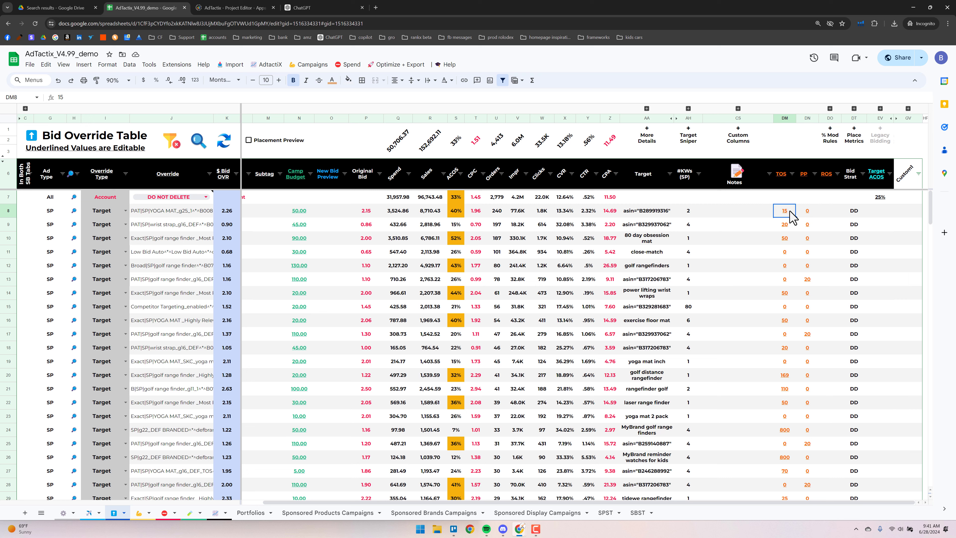
{"action": "left_click", "coordinate": [807, 217]}
{"action": "left_click", "coordinate": [788, 216]}
{"action": "left_click", "coordinate": [808, 218]}
{"action": "left_click", "coordinate": [785, 213]}
{"action": "left_click", "coordinate": [309, 213]}
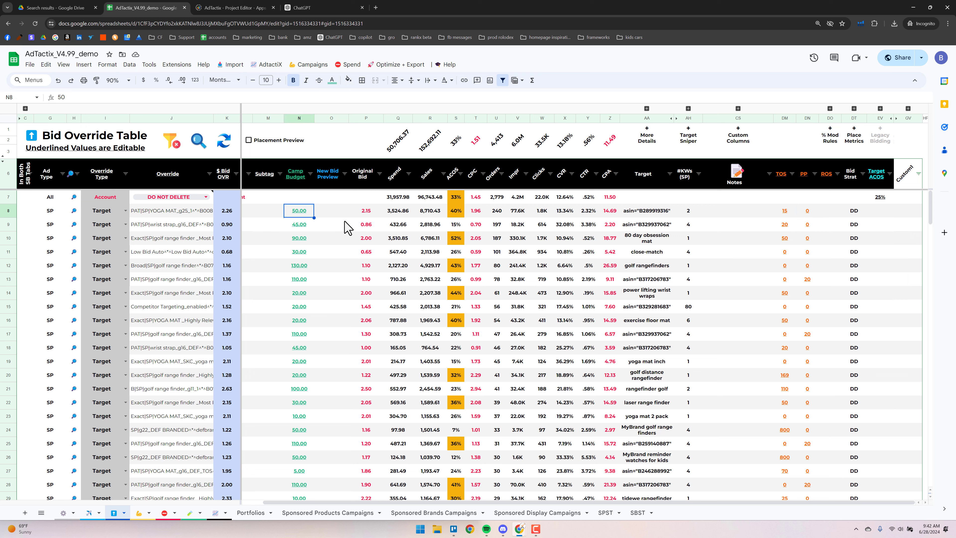
{"action": "left_click", "coordinate": [852, 212]}
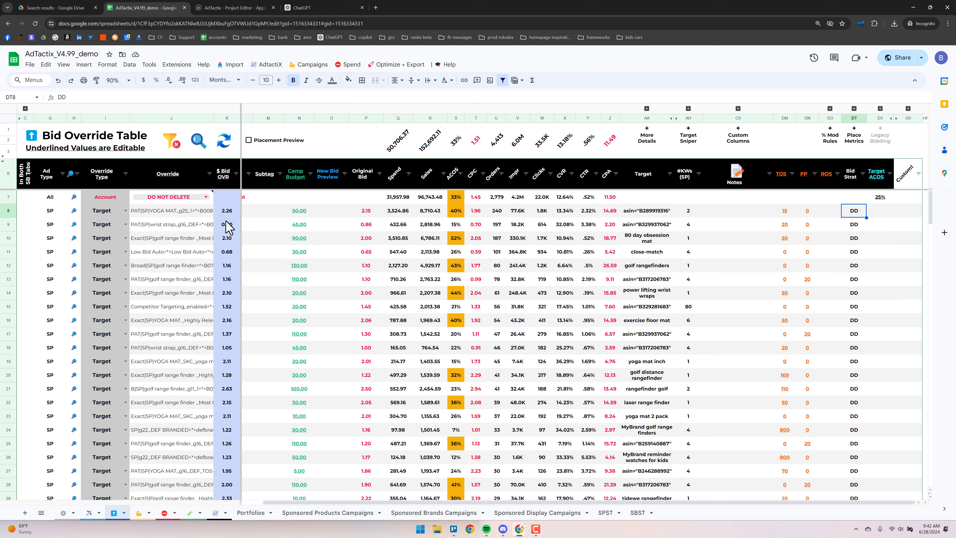
{"action": "left_click", "coordinate": [300, 212]}
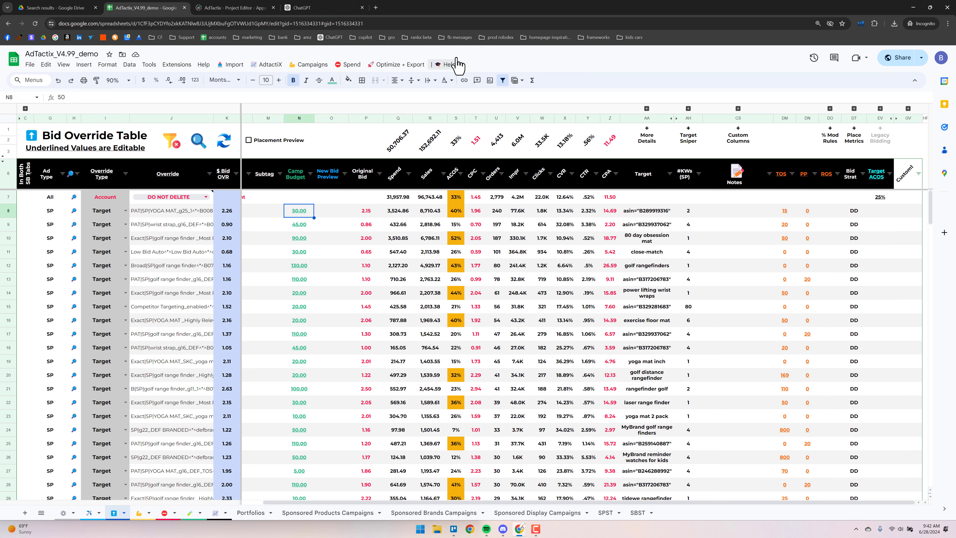
Return to the Sponsored Products Campaigns sheet and bring up Export Bulk Files to Google Drive
{"action": "left_click", "coordinate": [395, 67]}
{"action": "mouse_move", "coordinate": [403, 106]}
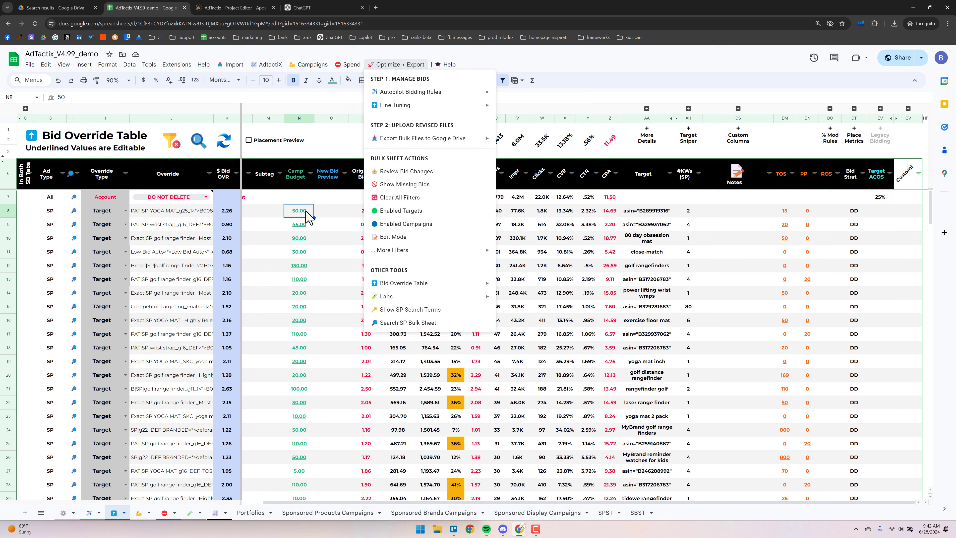
{"action": "left_click", "coordinate": [337, 517]}
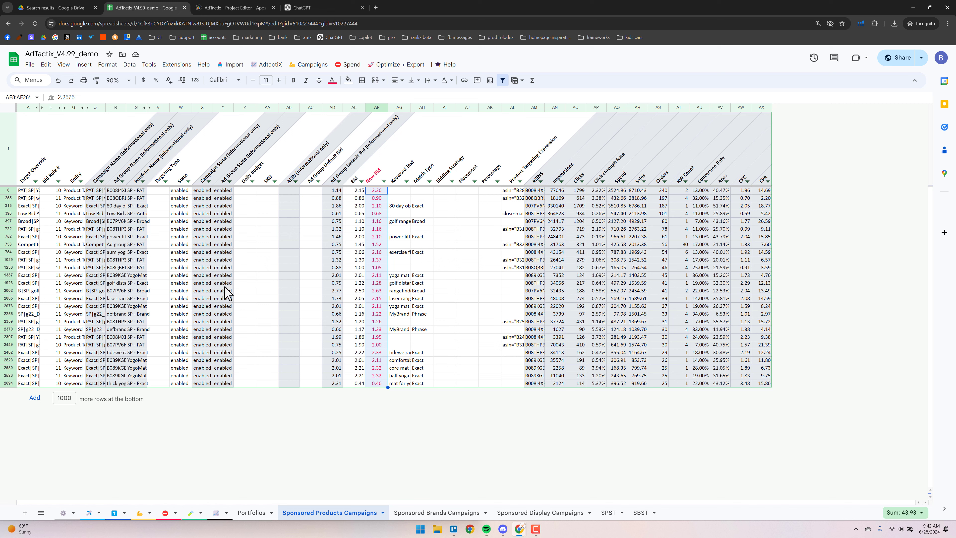
{"action": "left_click", "coordinate": [405, 65]}
{"action": "mouse_move", "coordinate": [423, 138]}
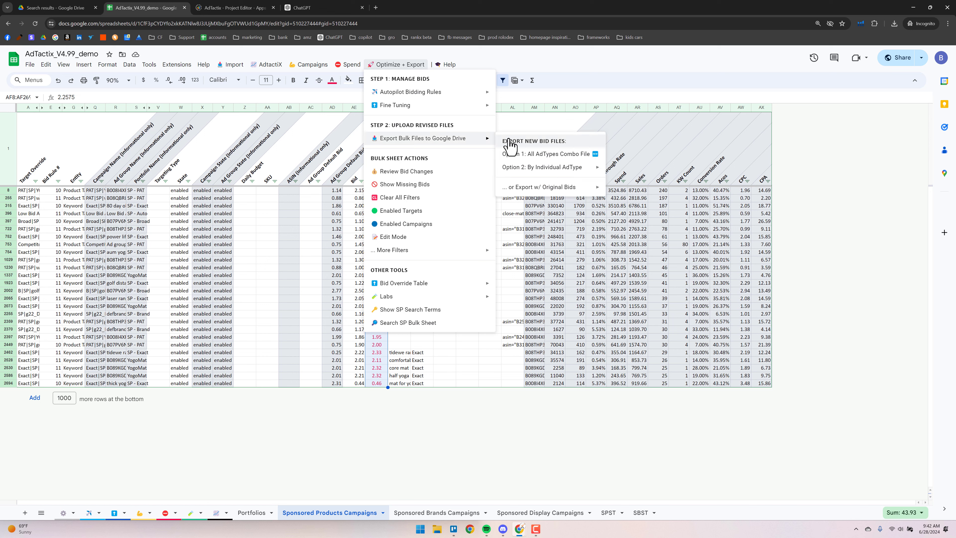